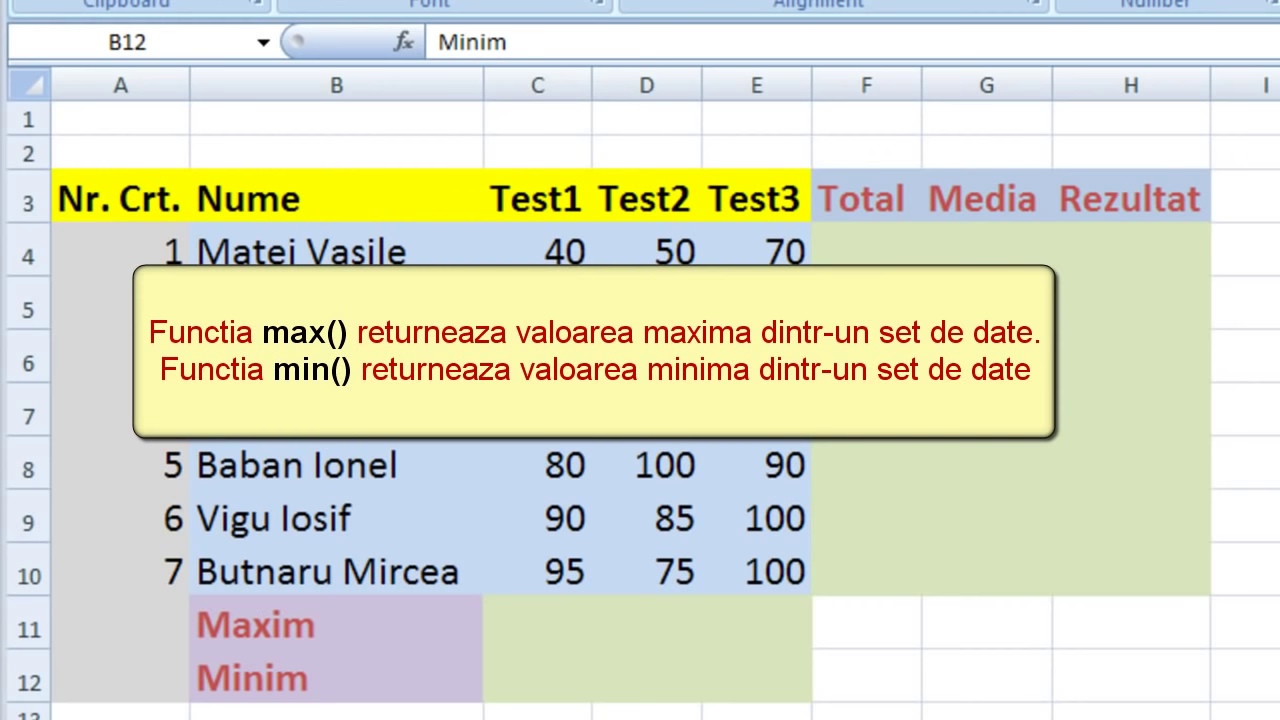
Step: Enter =MAX(C4:C10) in C11 to get Test1's highest score of 95
click(505, 618)
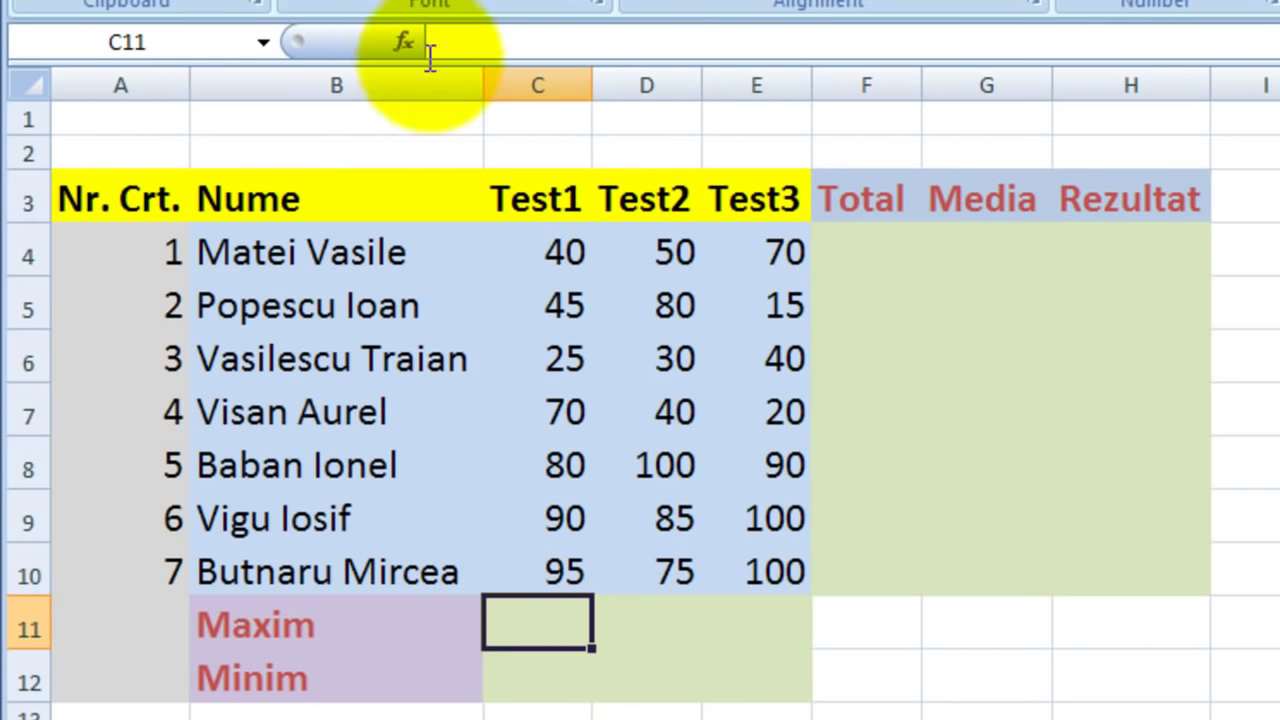
click(432, 48)
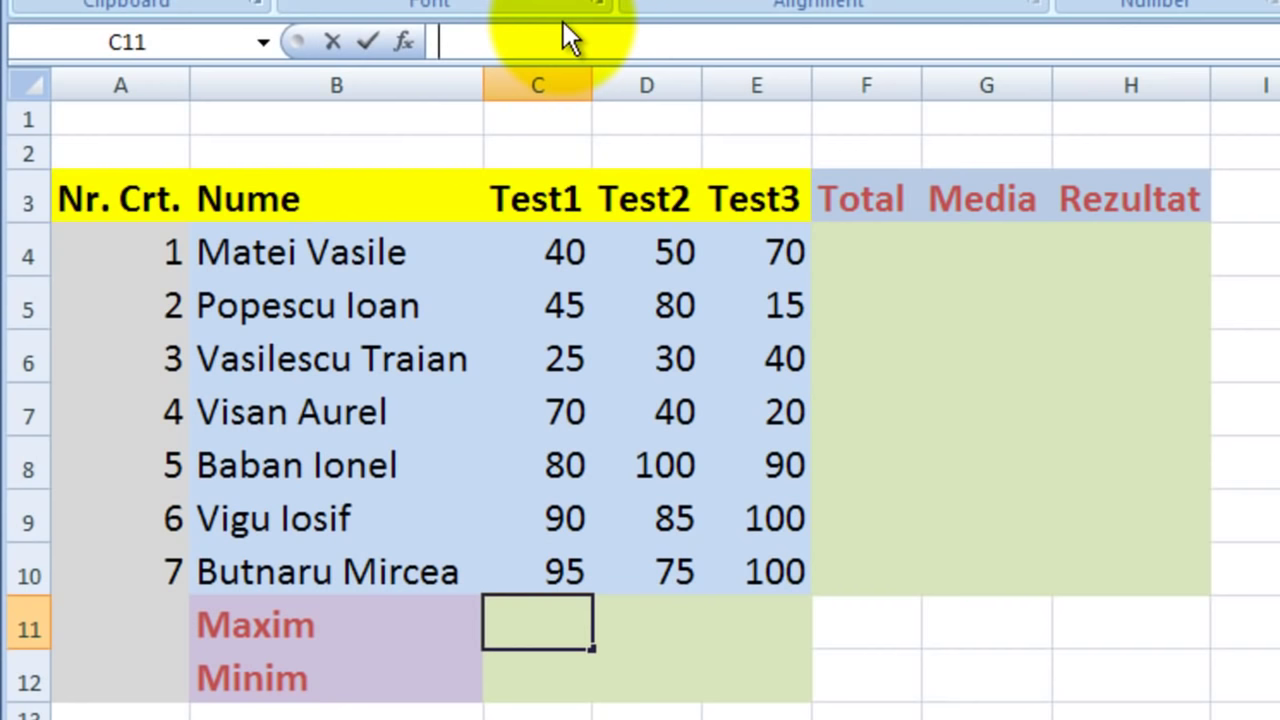
text(=)
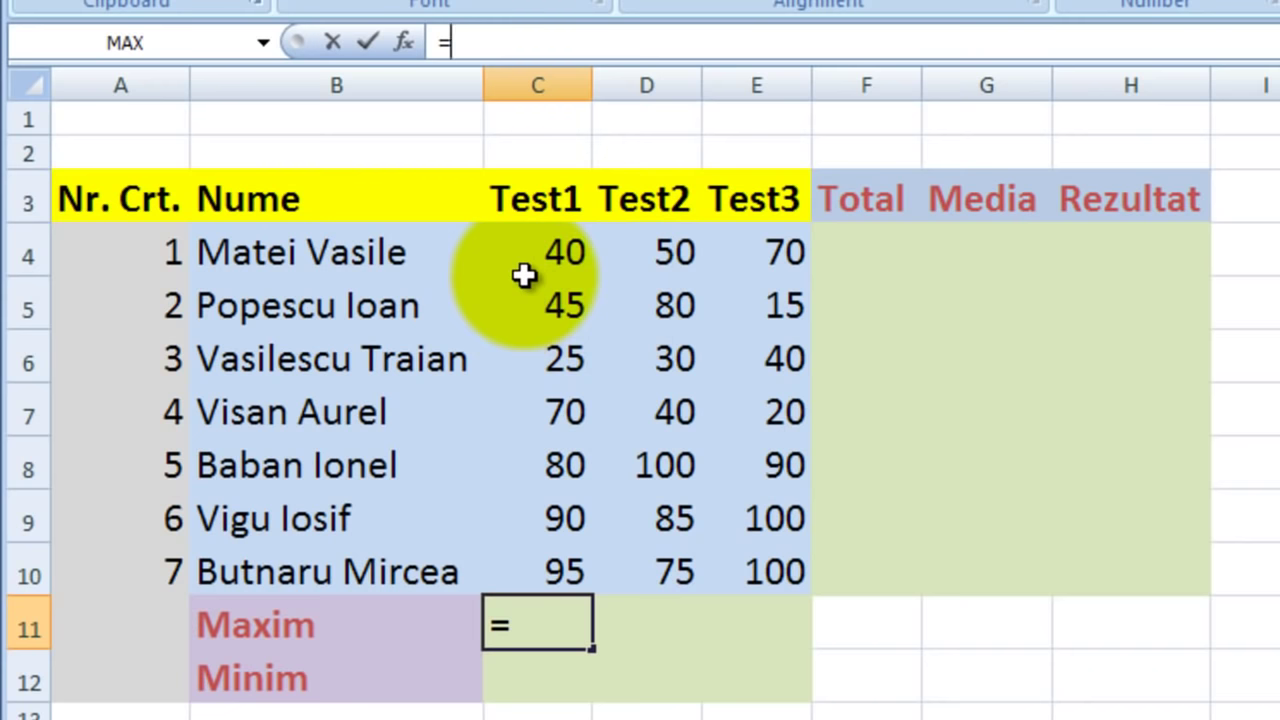
text(MAX)
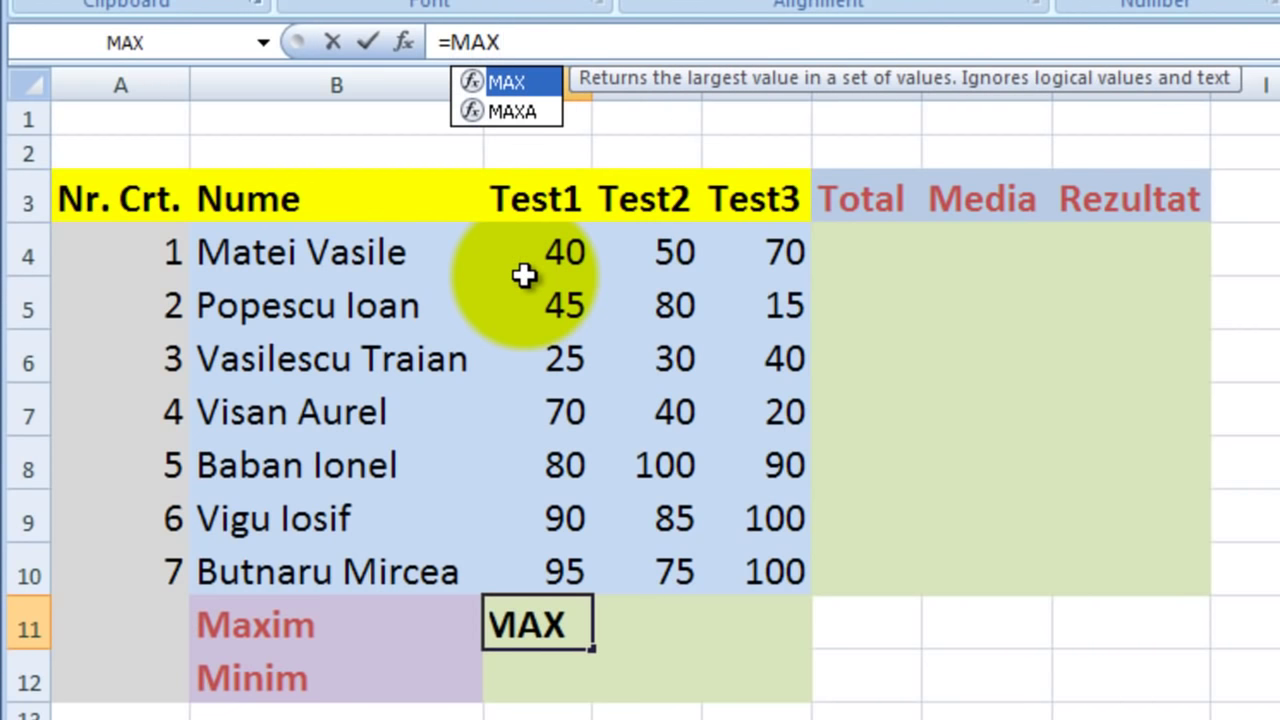
text(()
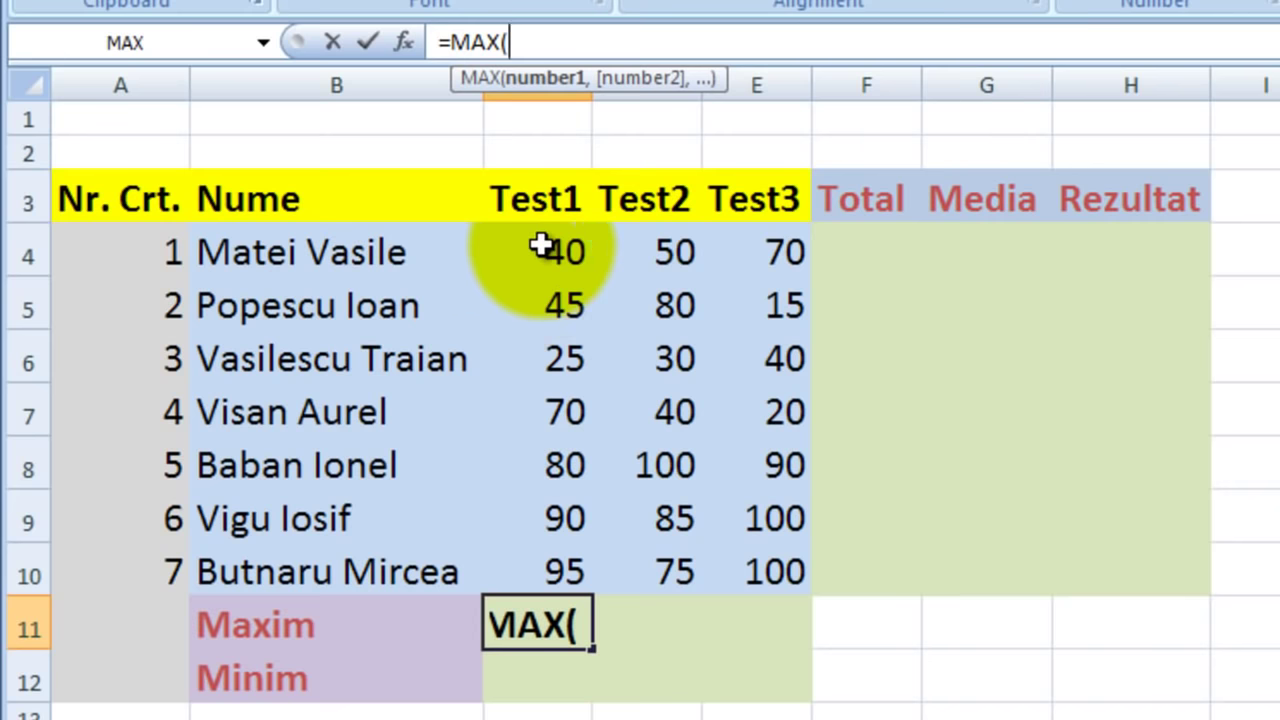
click(542, 249)
mouse_move(542, 249)
mouse_down()
mouse_move(498, 240)
mouse_move(555, 570)
mouse_up()
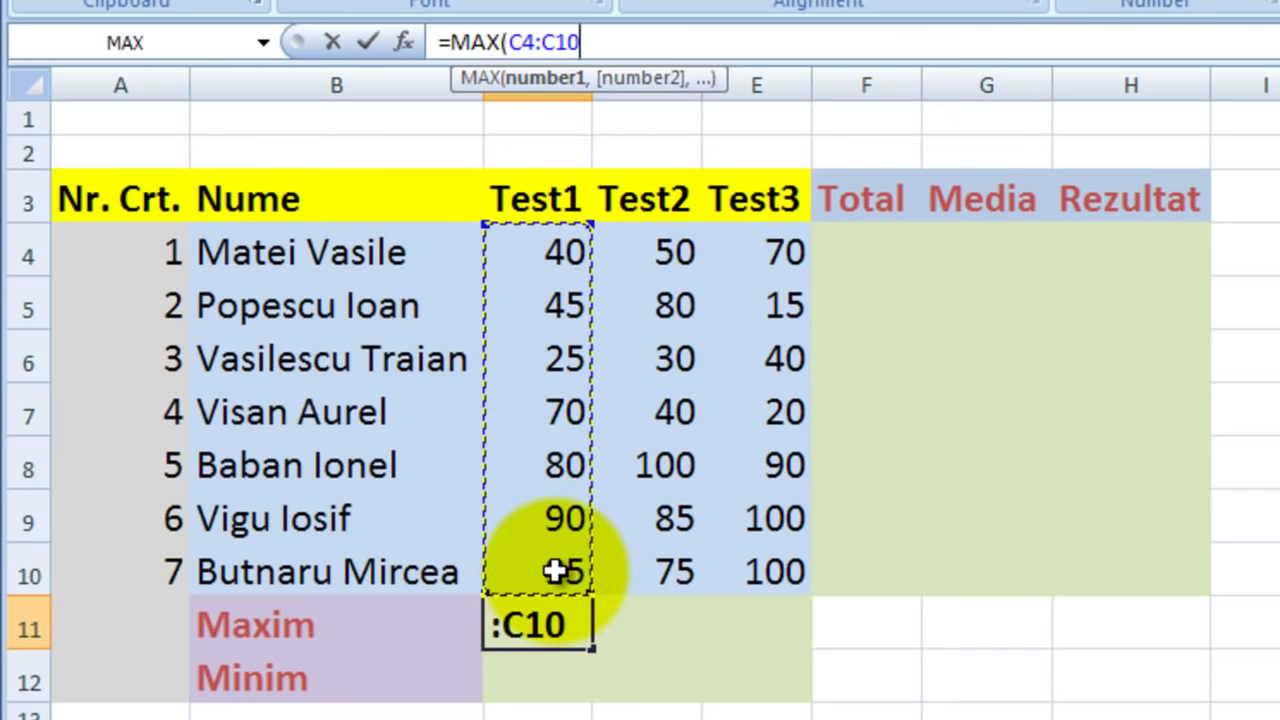
text())
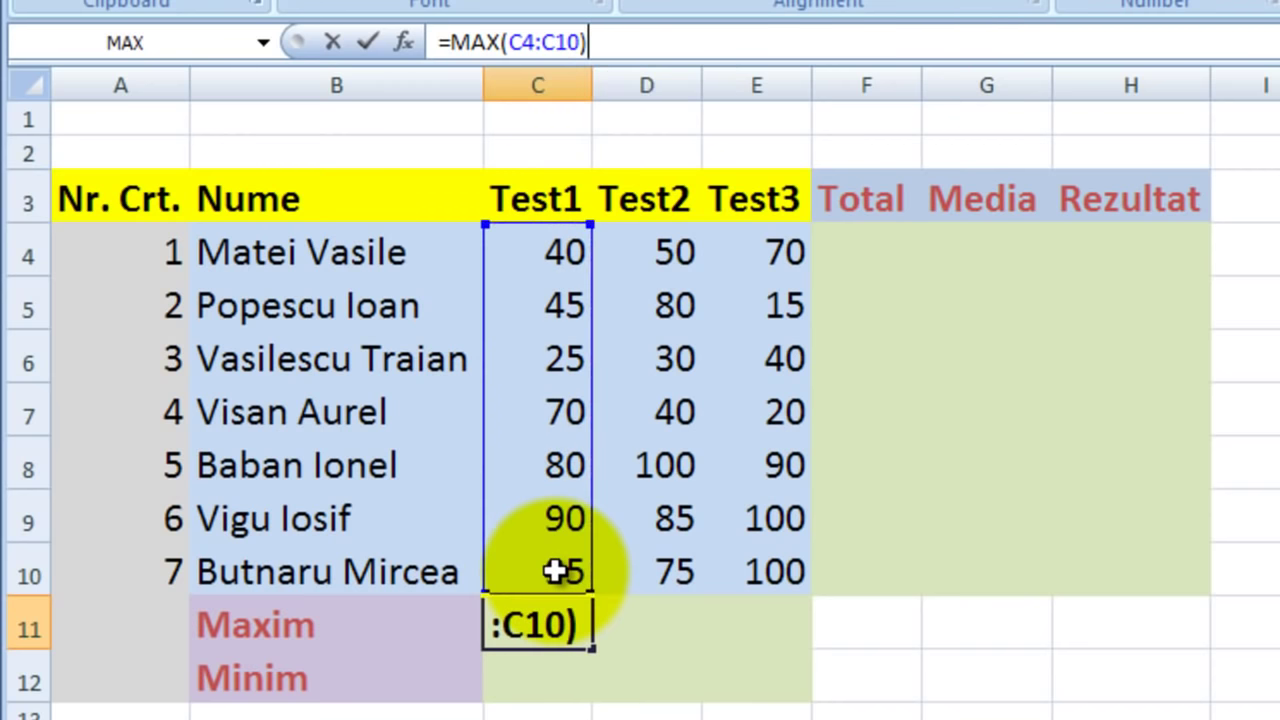
key(Return)
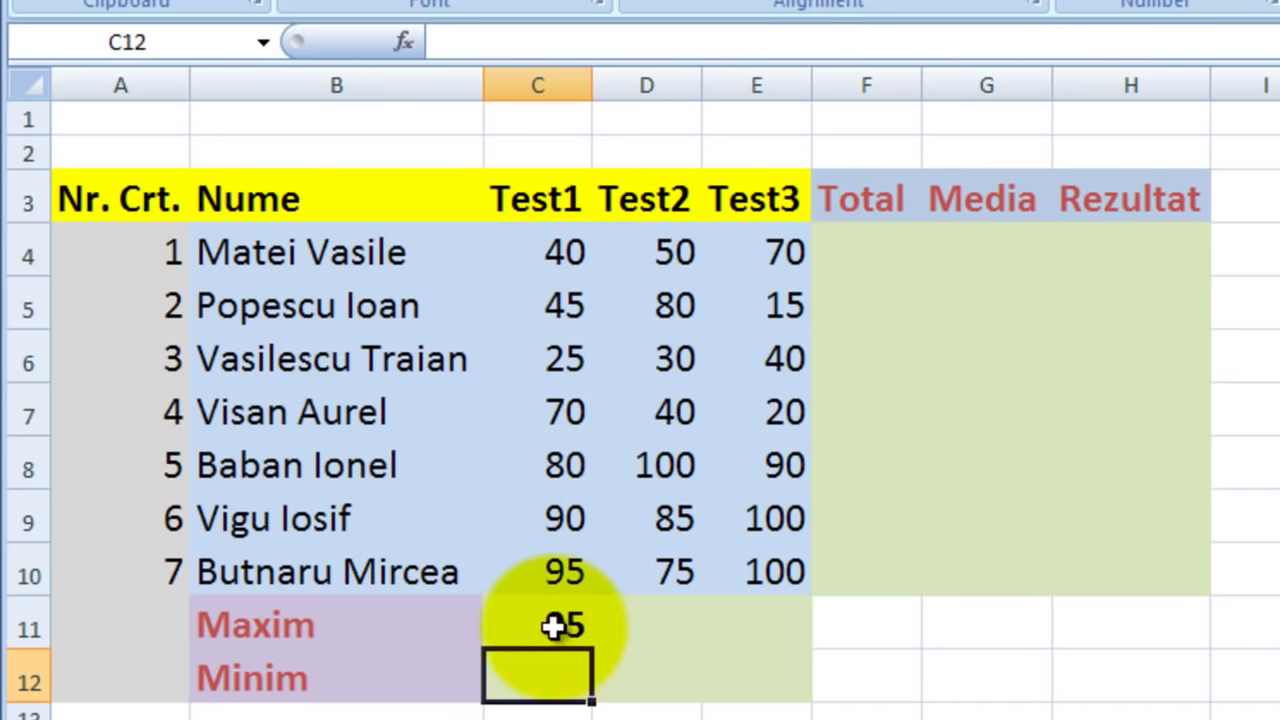
Step: Copy the MAX formula across to E11, showing 100 and 100 for Test2 and Test3
click(552, 624)
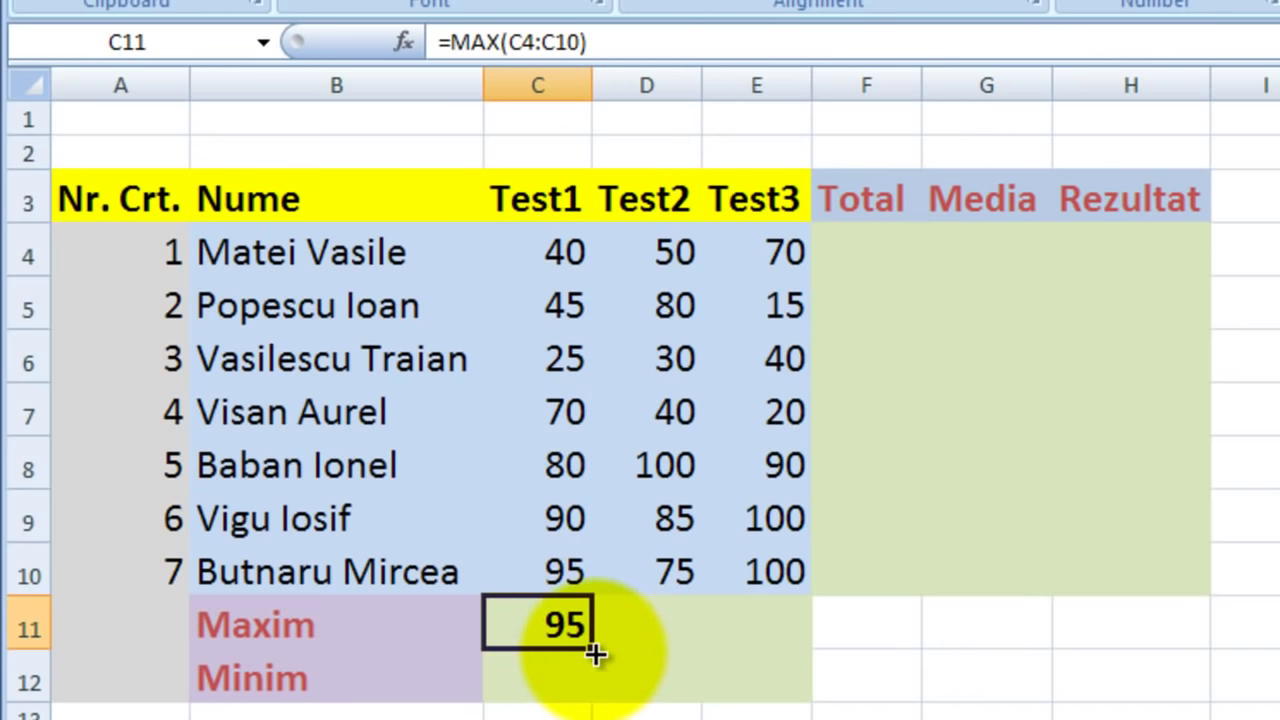
drag(594, 653, 777, 648)
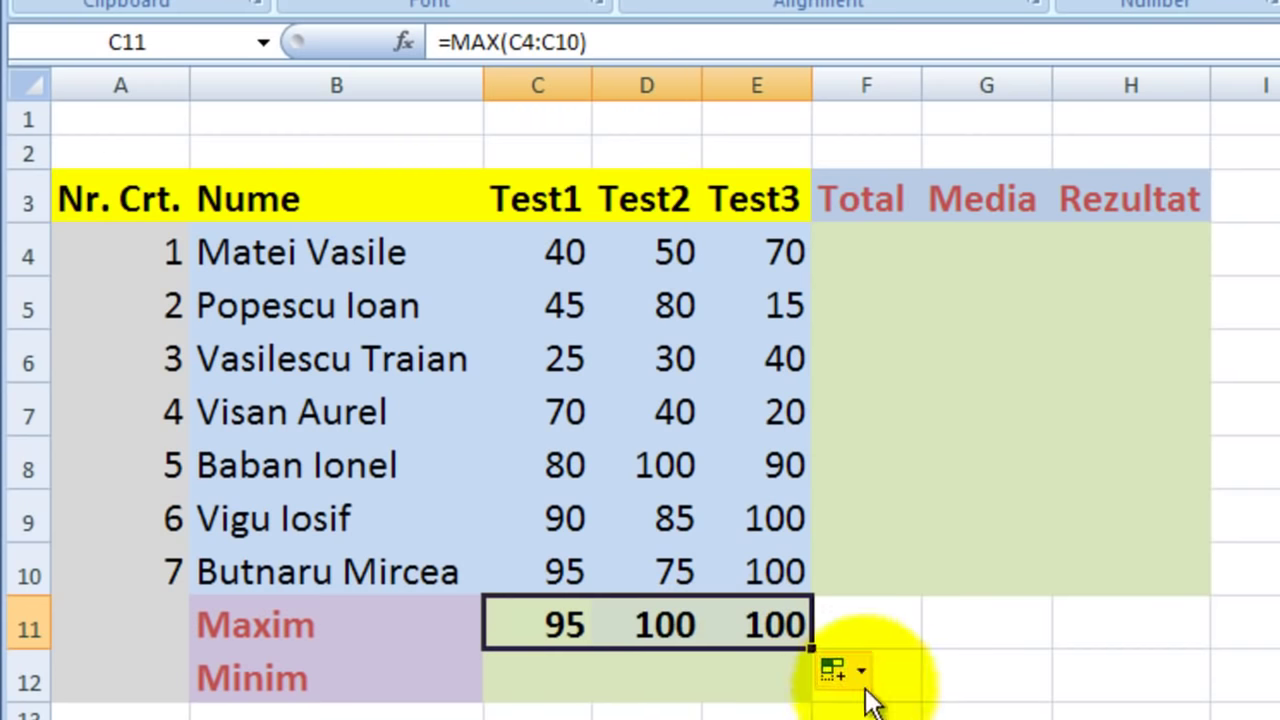
click(524, 679)
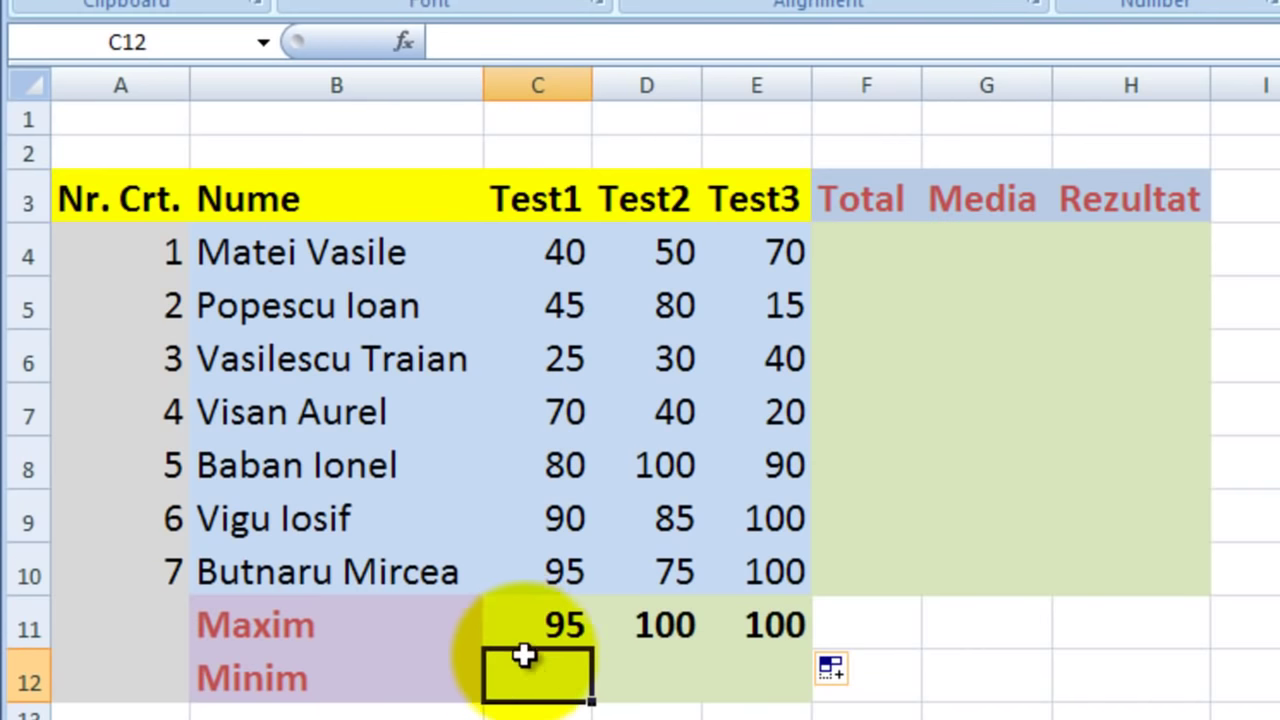
Step: Select C12:E12 and choose the MIN function from Insert Function
drag(524, 678, 748, 676)
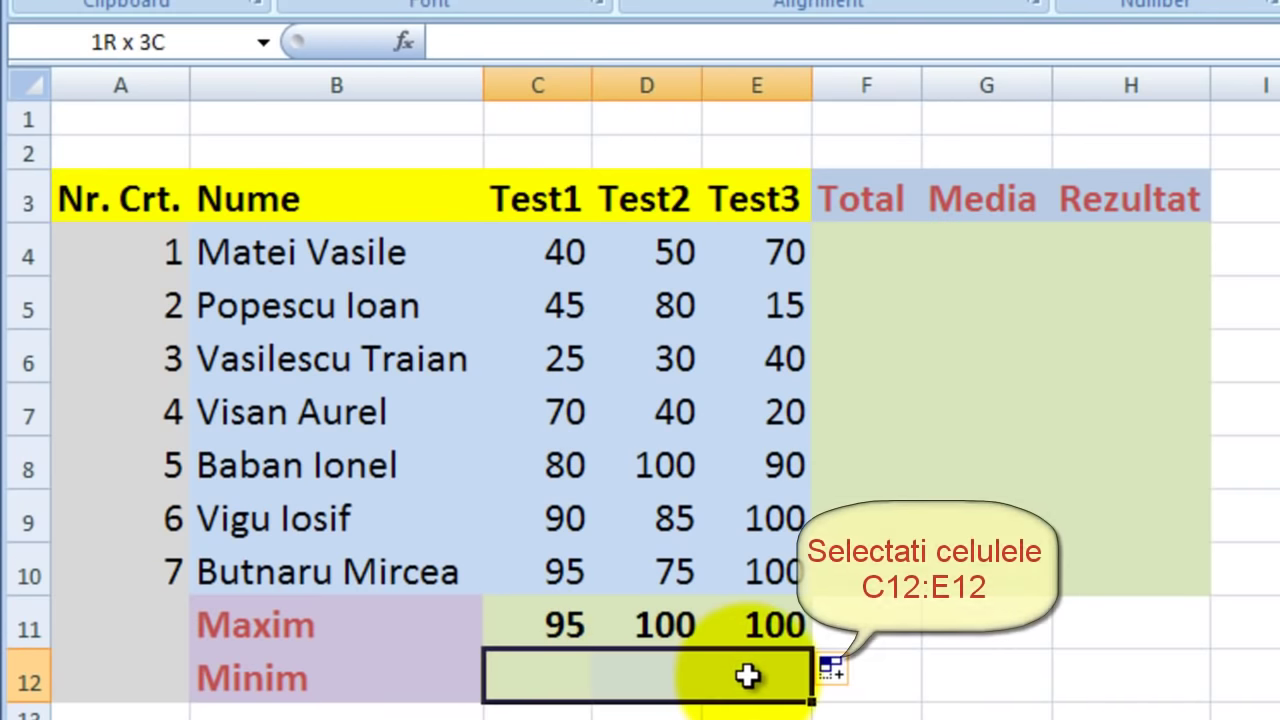
click(405, 42)
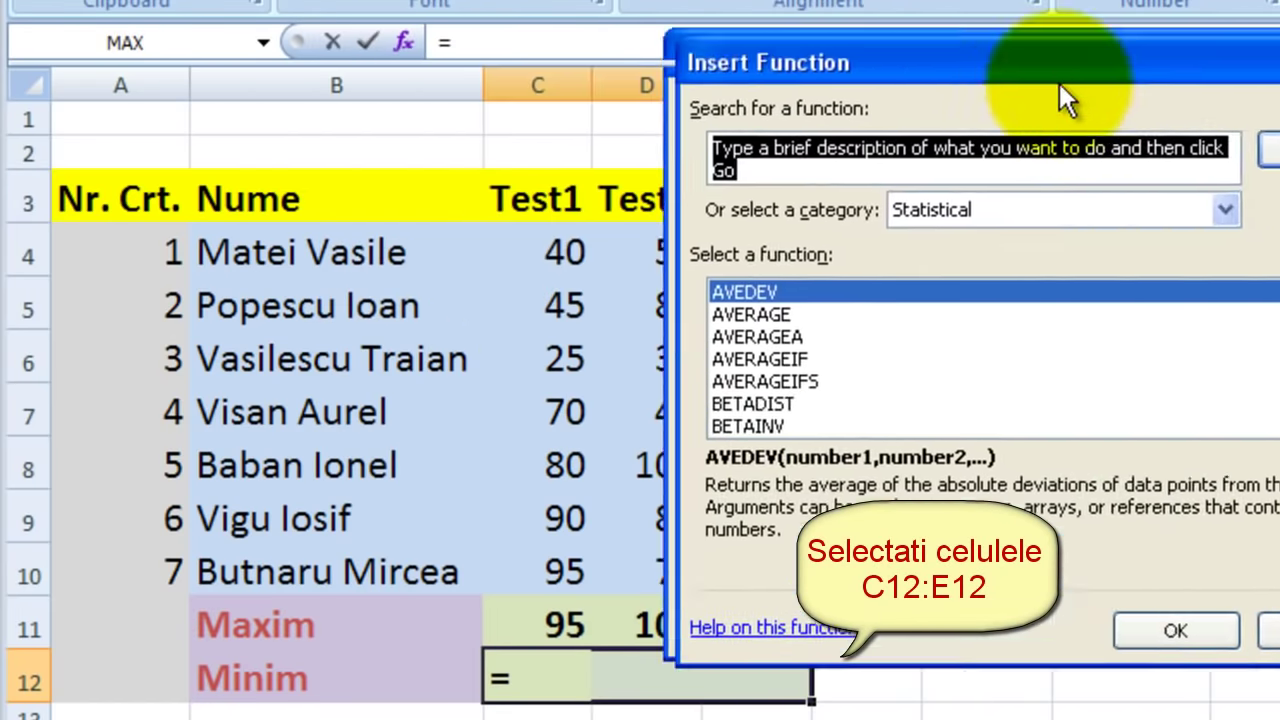
drag(1059, 83, 1056, 216)
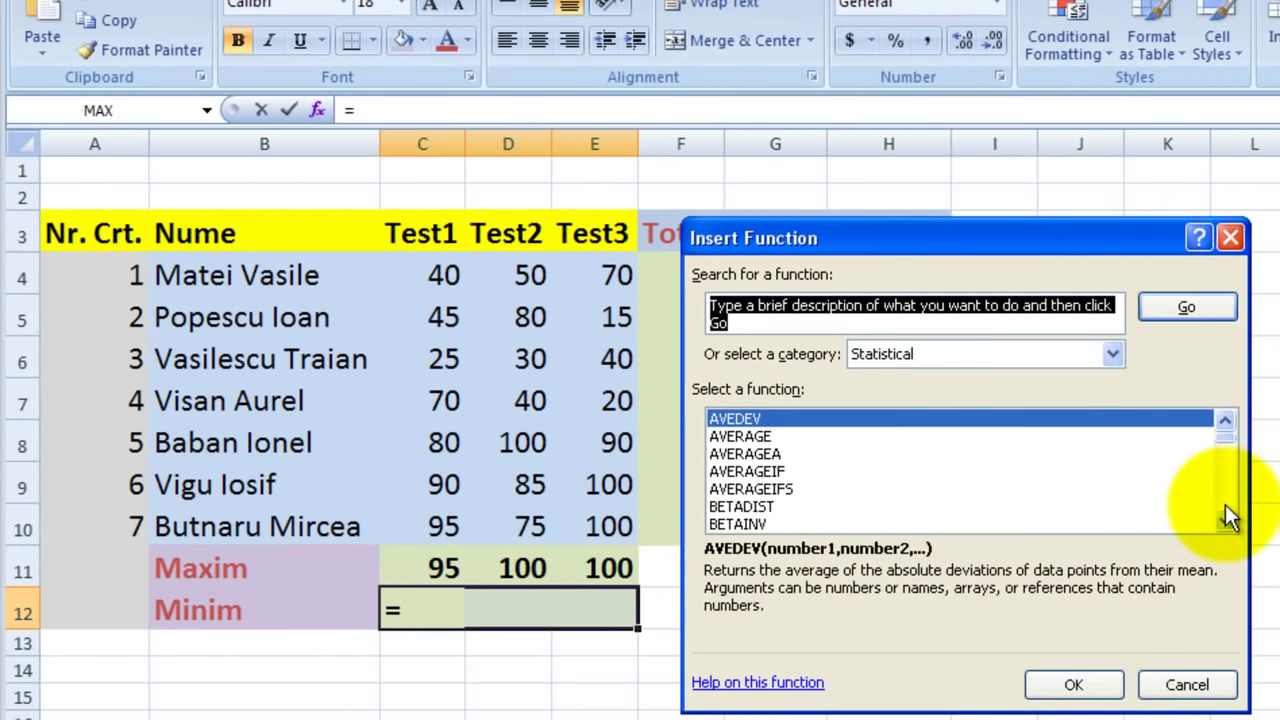
scroll(1225, 504, down, 4)
scroll(1225, 504, down, 4)
scroll(1225, 504, down, 4)
scroll(1225, 504, down, 2)
click(726, 490)
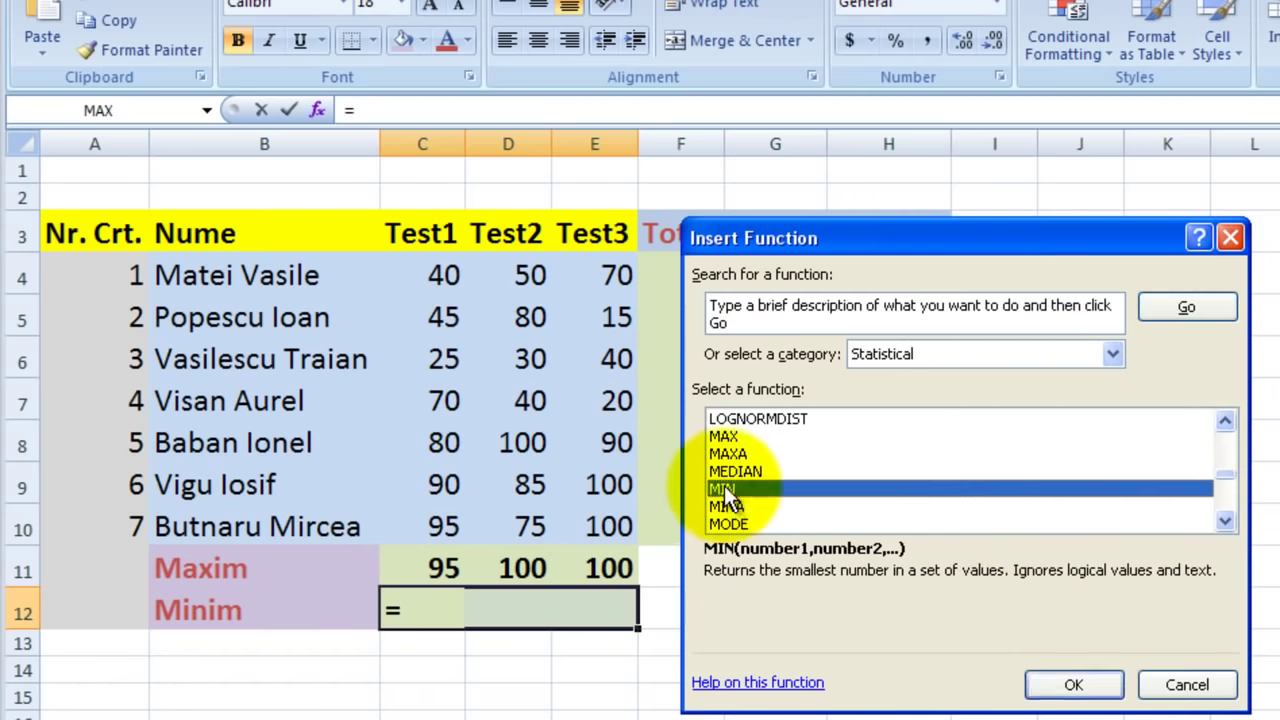
click(1062, 686)
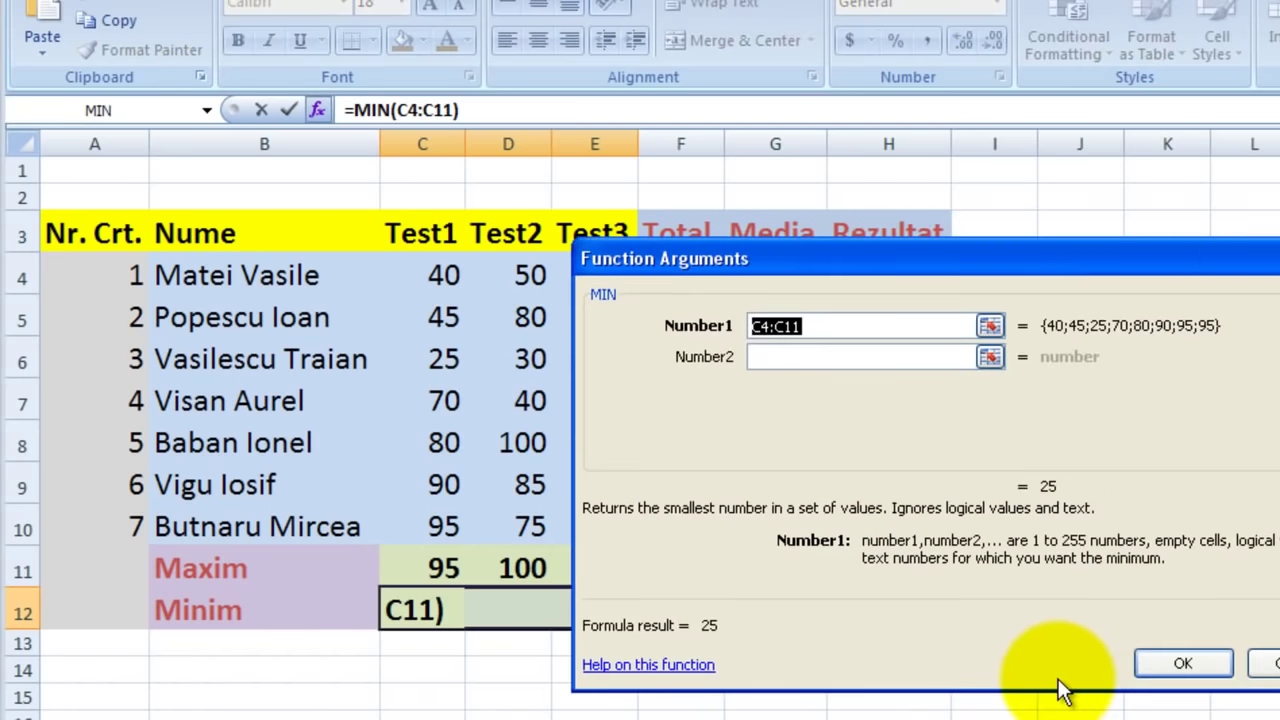
Step: Set the MIN range to C4:C10 and fill all three Minim cells with 25, 30 and 15
drag(880, 249, 1077, 270)
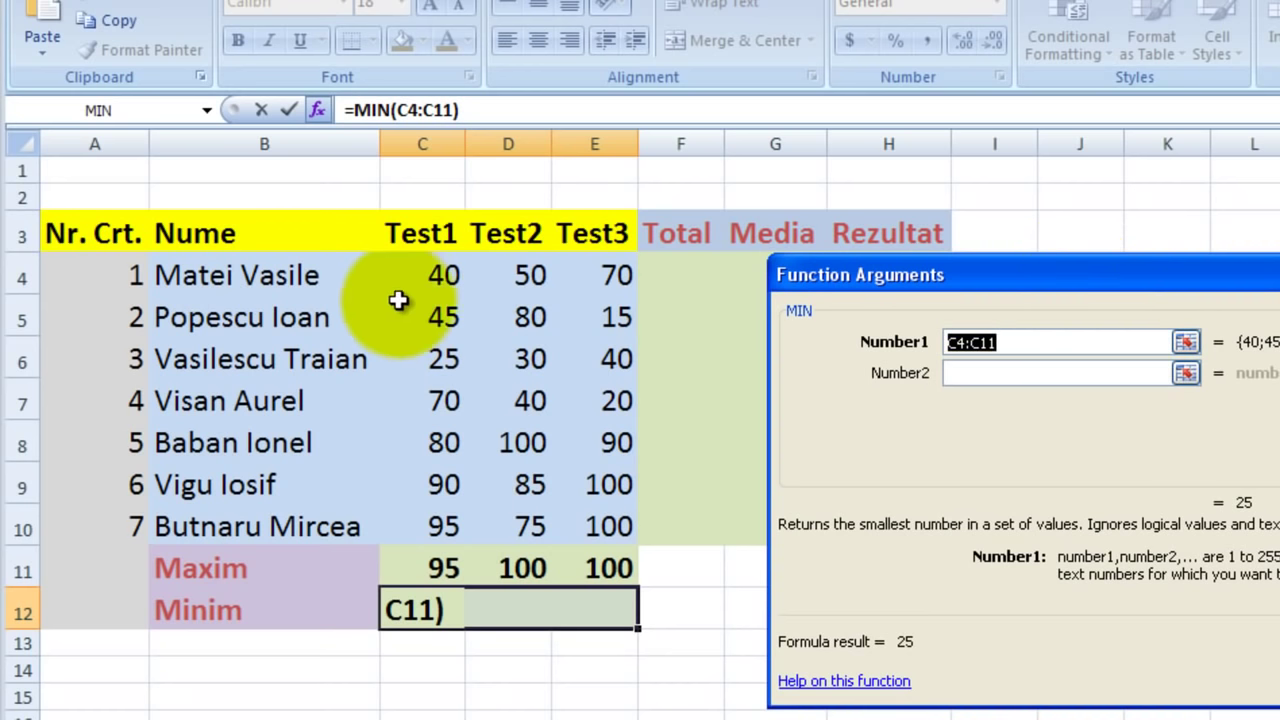
click(430, 276)
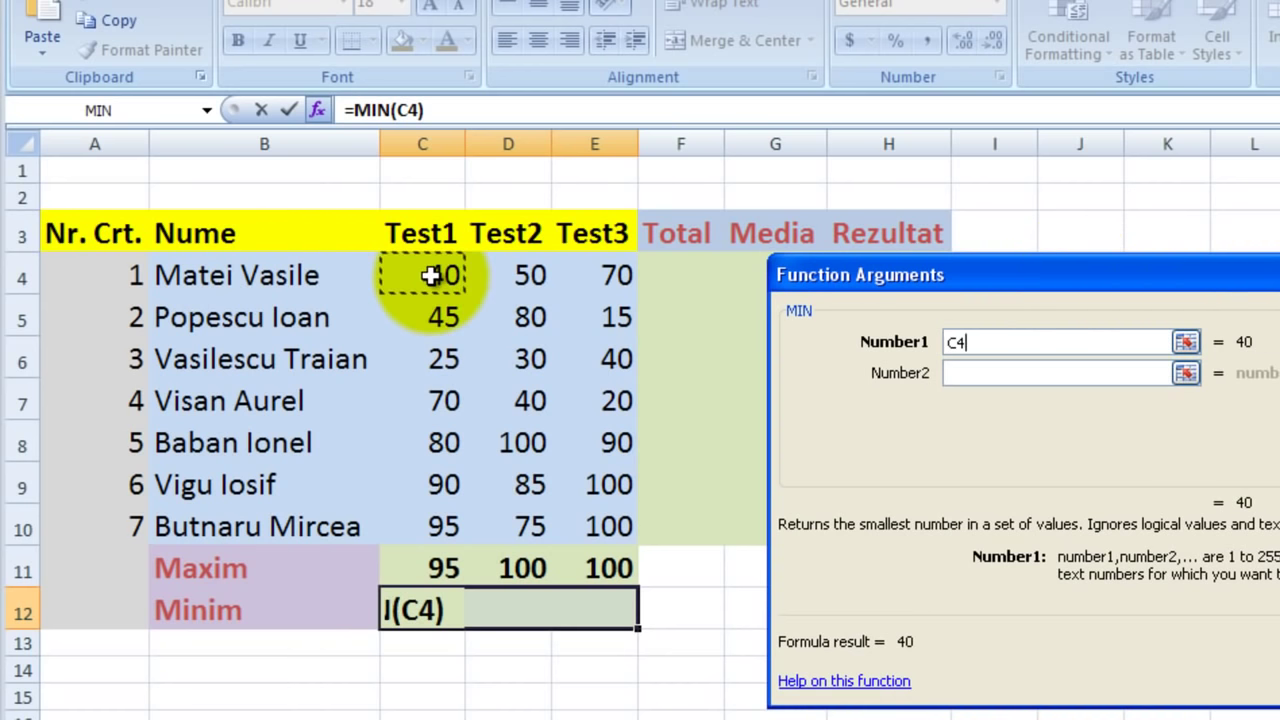
drag(430, 276, 431, 277)
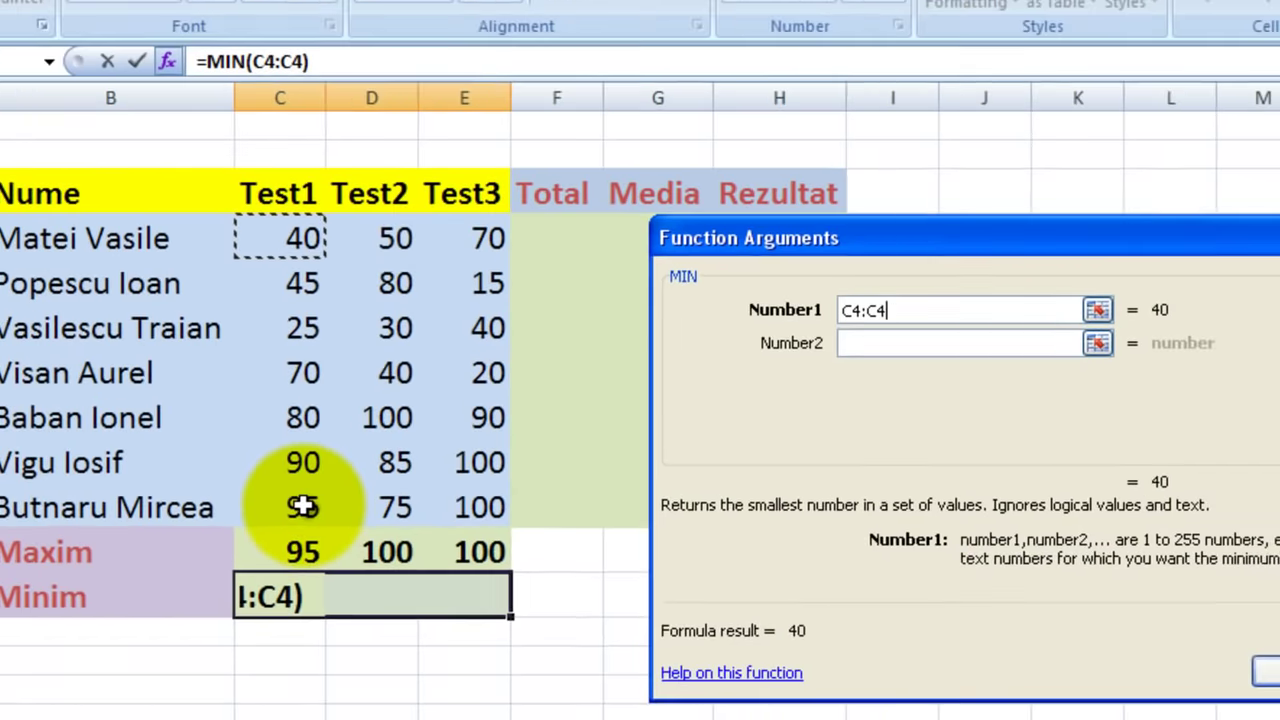
drag(443, 531, 443, 530)
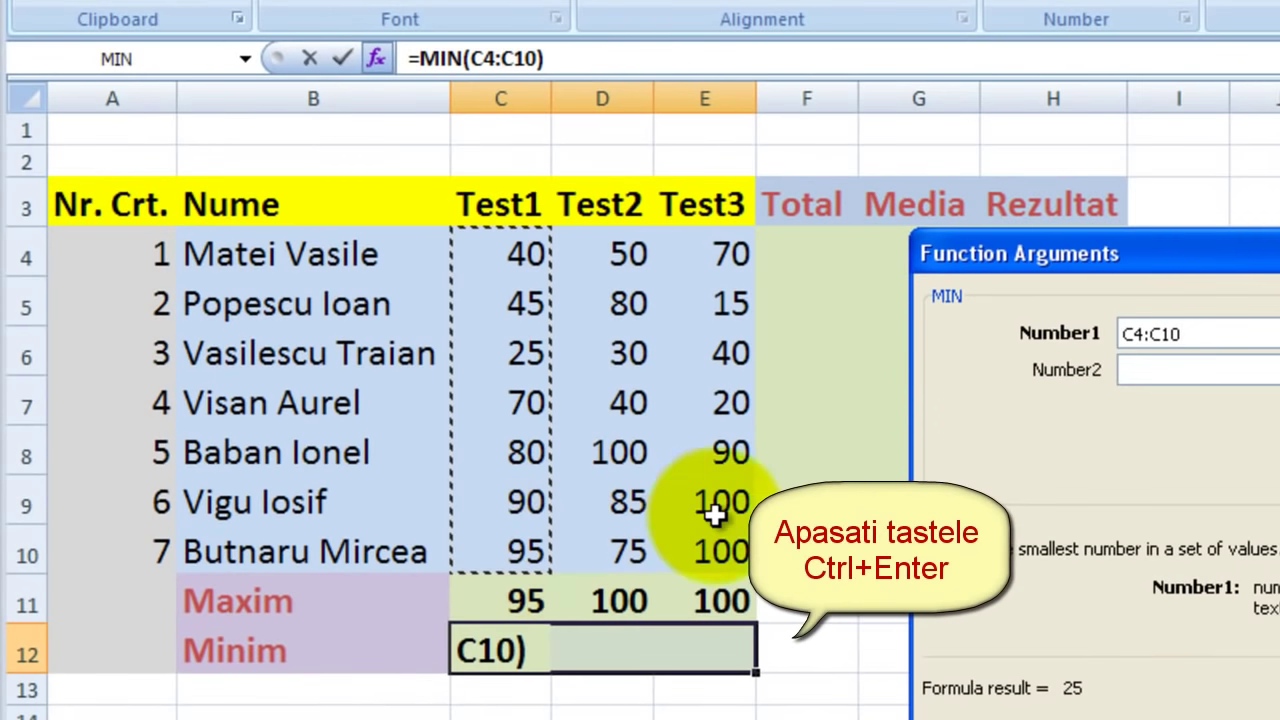
key(ctrl+Return)
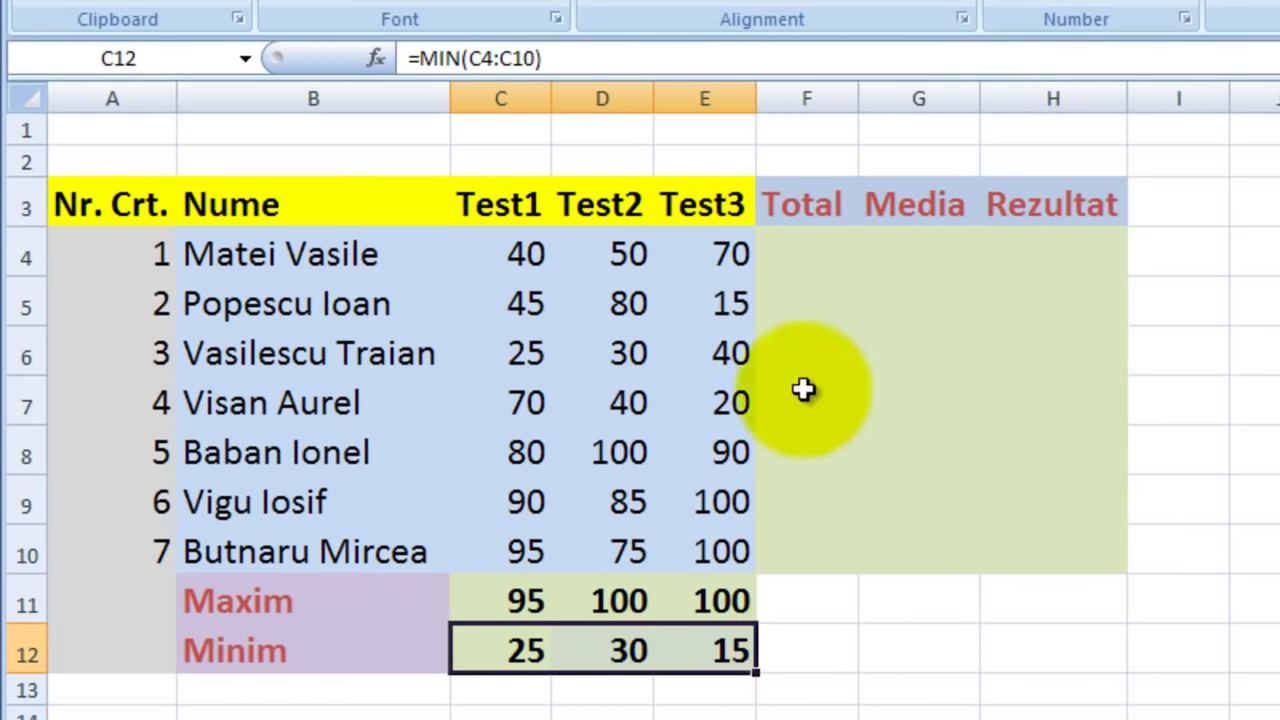
Step: AutoSum each student's scores in F4:F10, giving 160, 140, 95, 130, 270, 275, 270
click(802, 253)
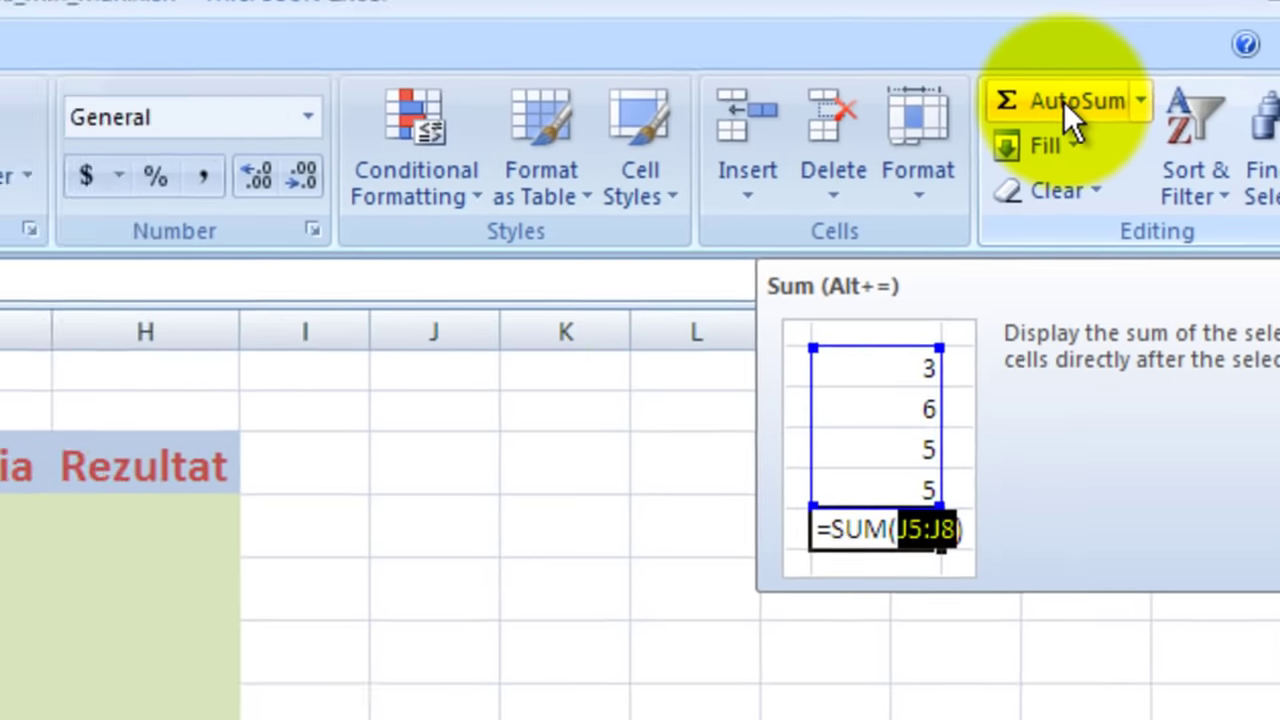
click(924, 141)
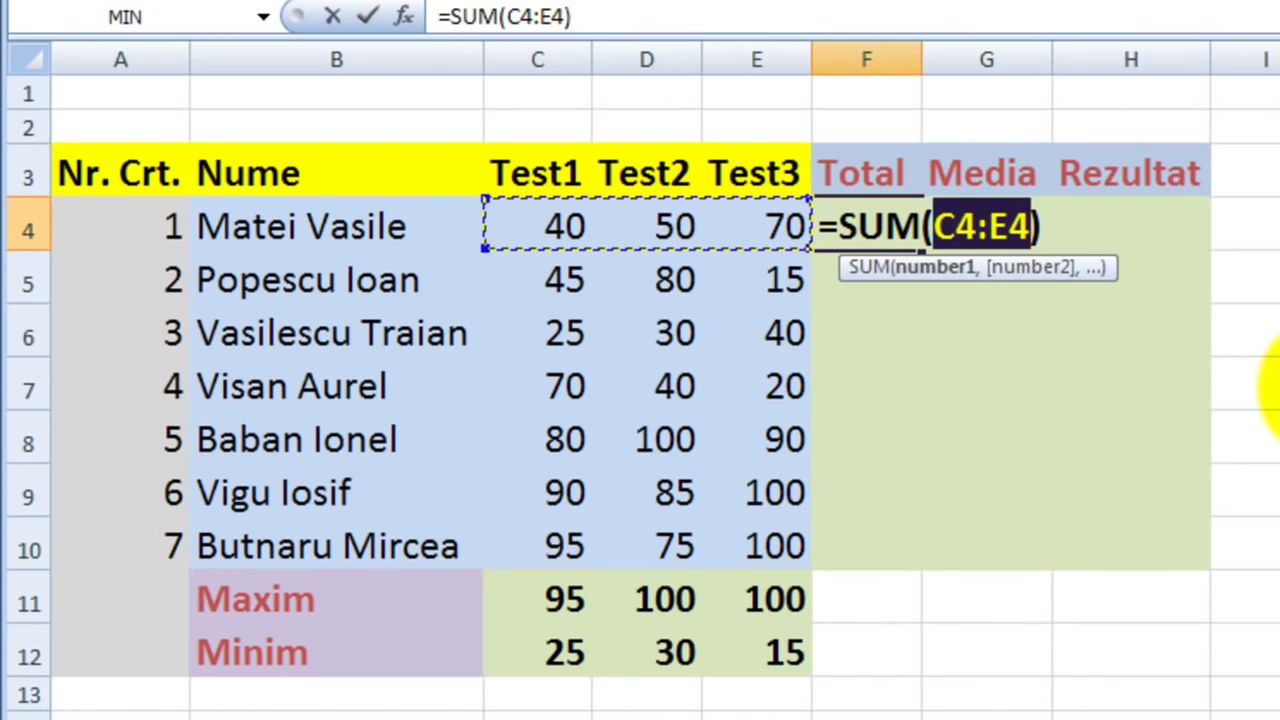
key(Return)
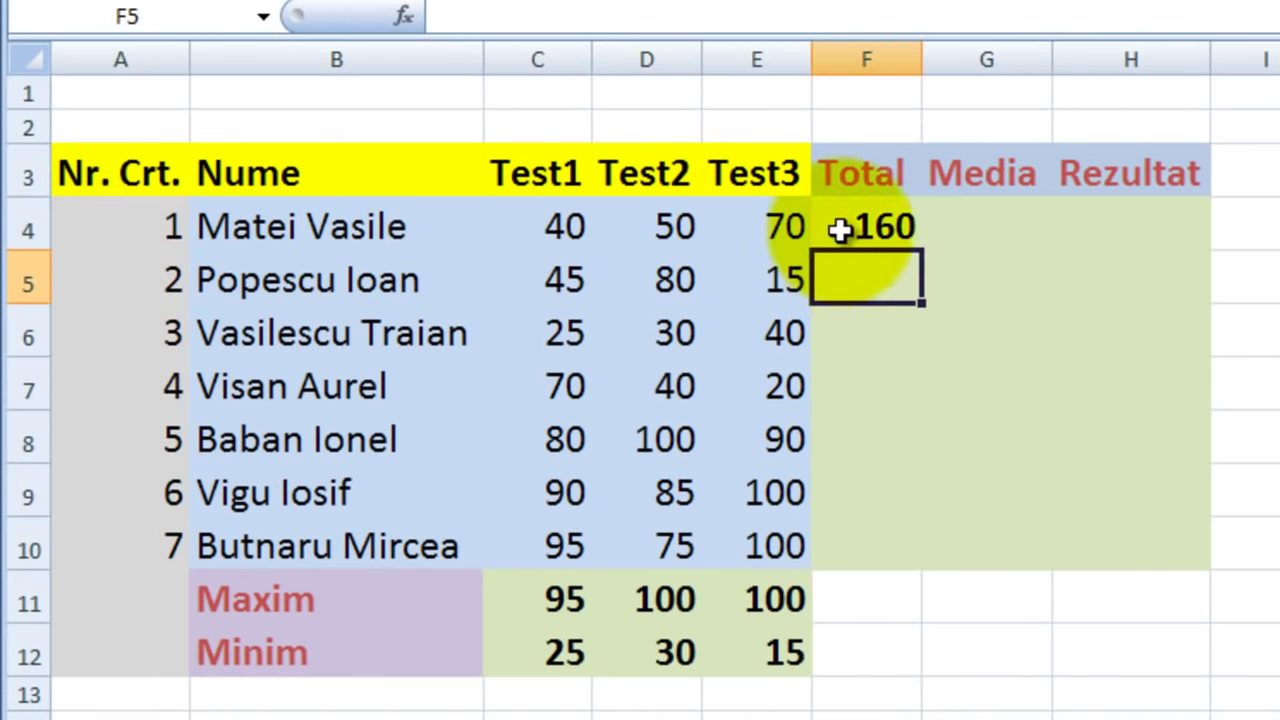
click(855, 236)
drag(924, 258, 921, 549)
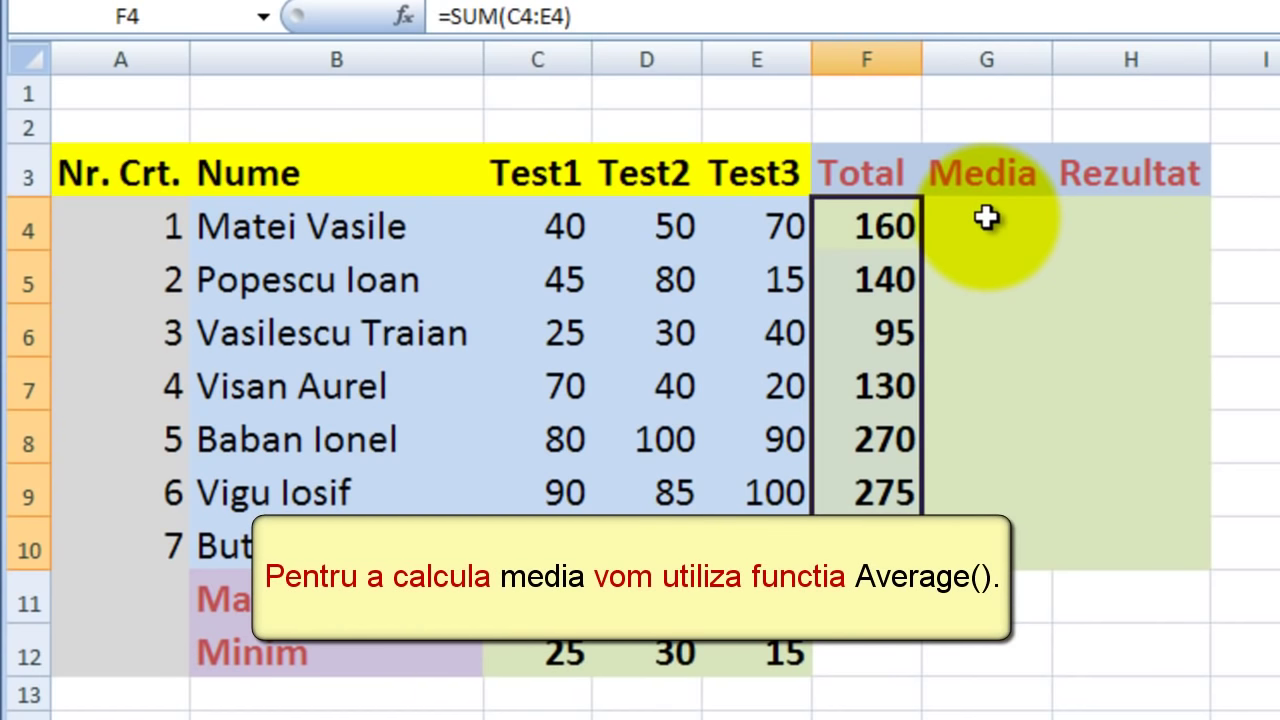
Step: Choose the Statistical AVERAGE function for cell G4
click(986, 219)
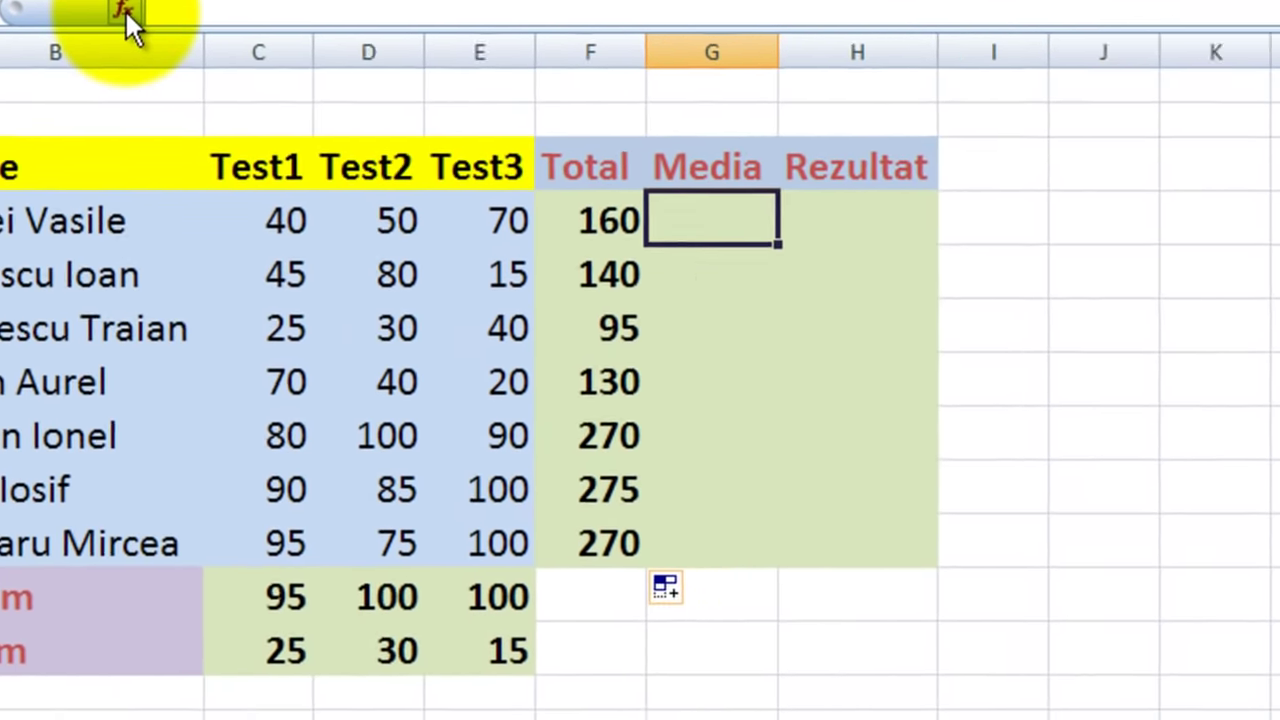
click(400, 42)
click(1045, 235)
click(770, 381)
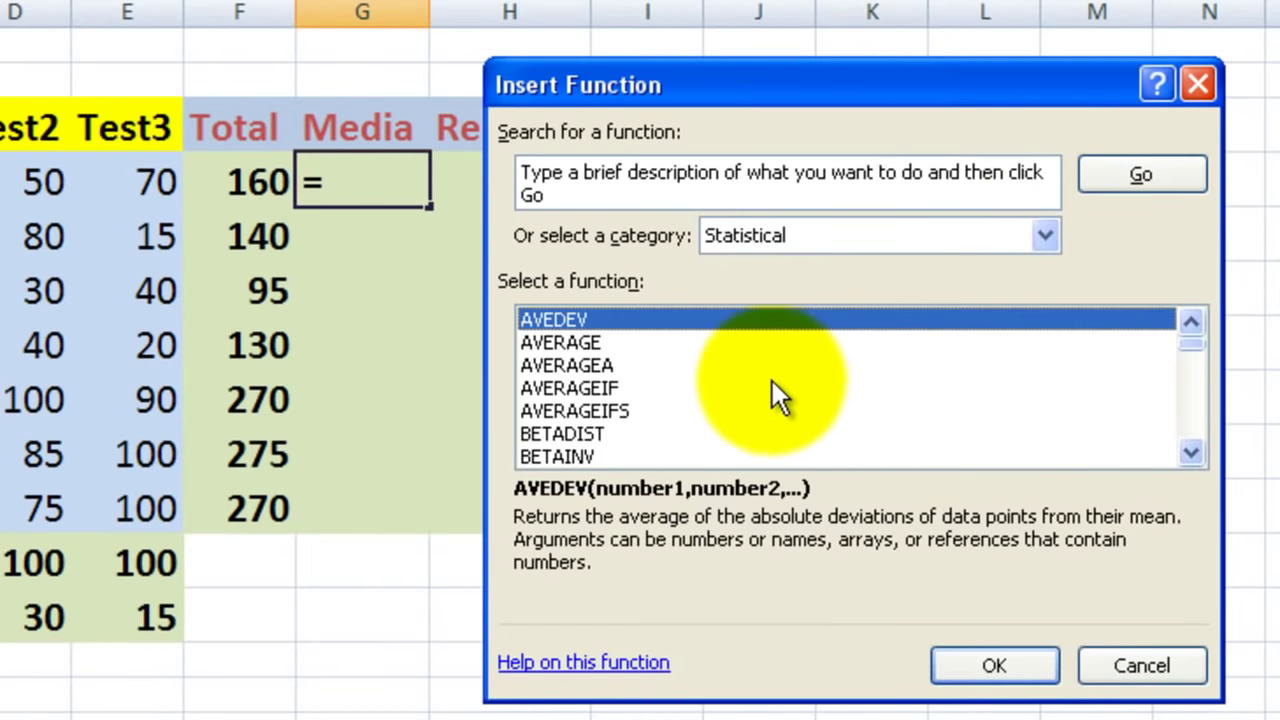
click(549, 342)
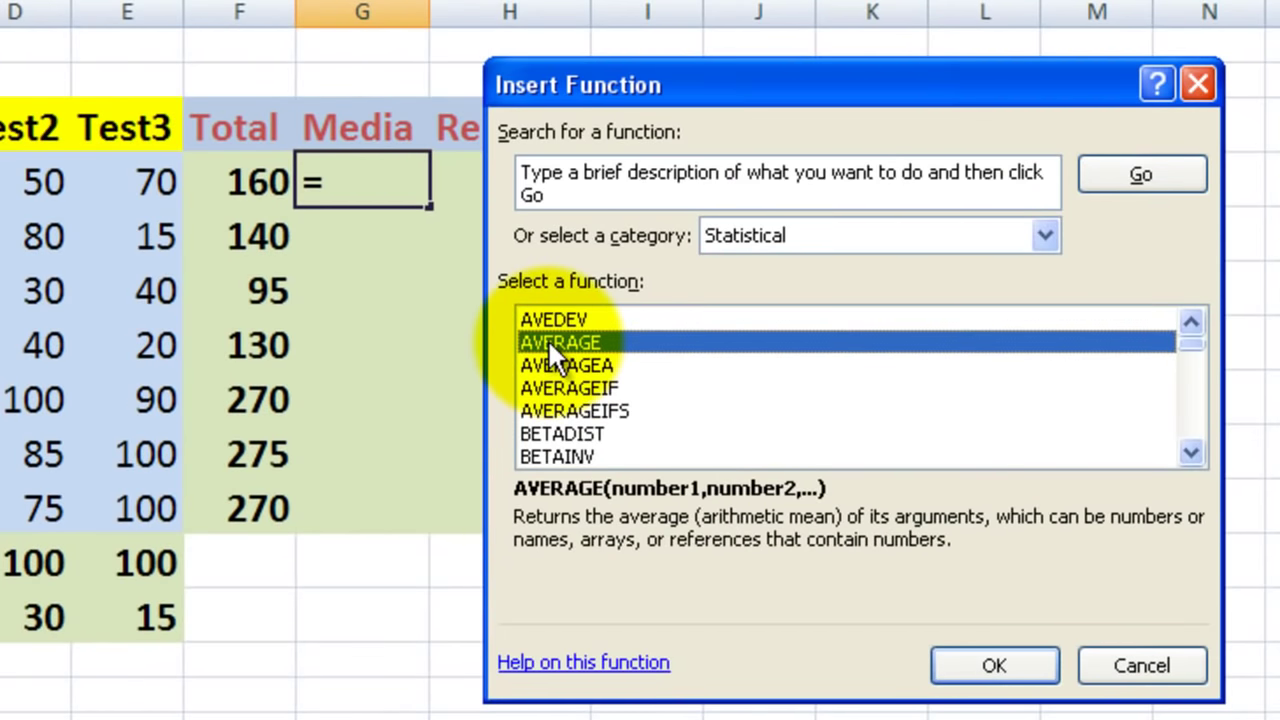
click(1001, 659)
Step: Set the AVERAGE range to row 4's Test1–Test3 scores, ending at E4, for 63.15
mouse_move(680, 112)
mouse_down()
mouse_move(823, 157)
mouse_move(0, 460)
mouse_up()
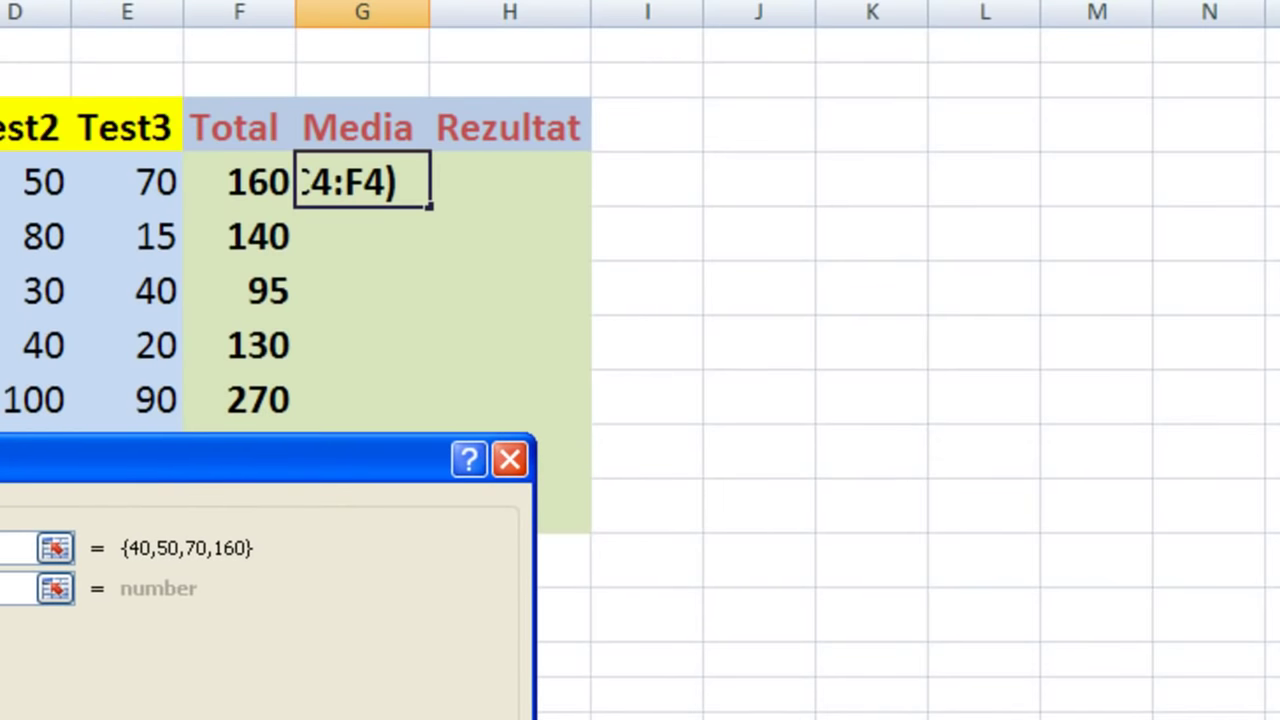
mouse_move(0, 460)
mouse_down()
mouse_move(876, 152)
mouse_move(875, 128)
mouse_up()
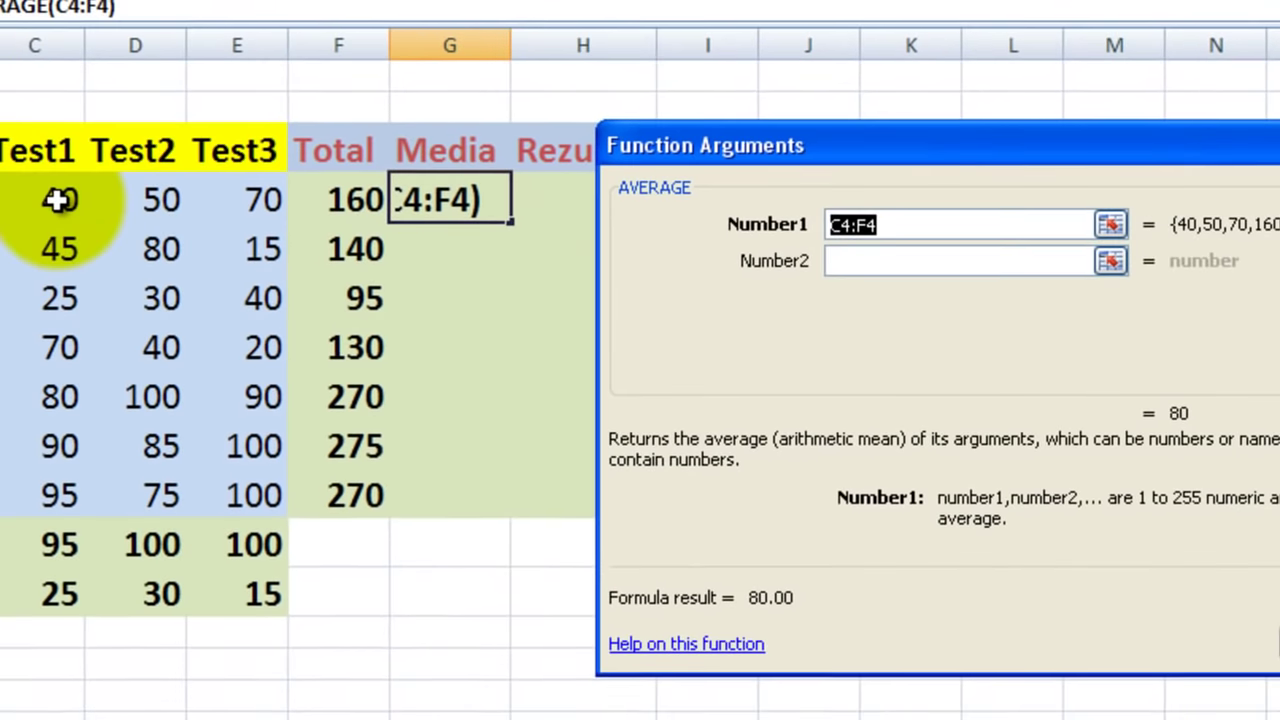
click(58, 200)
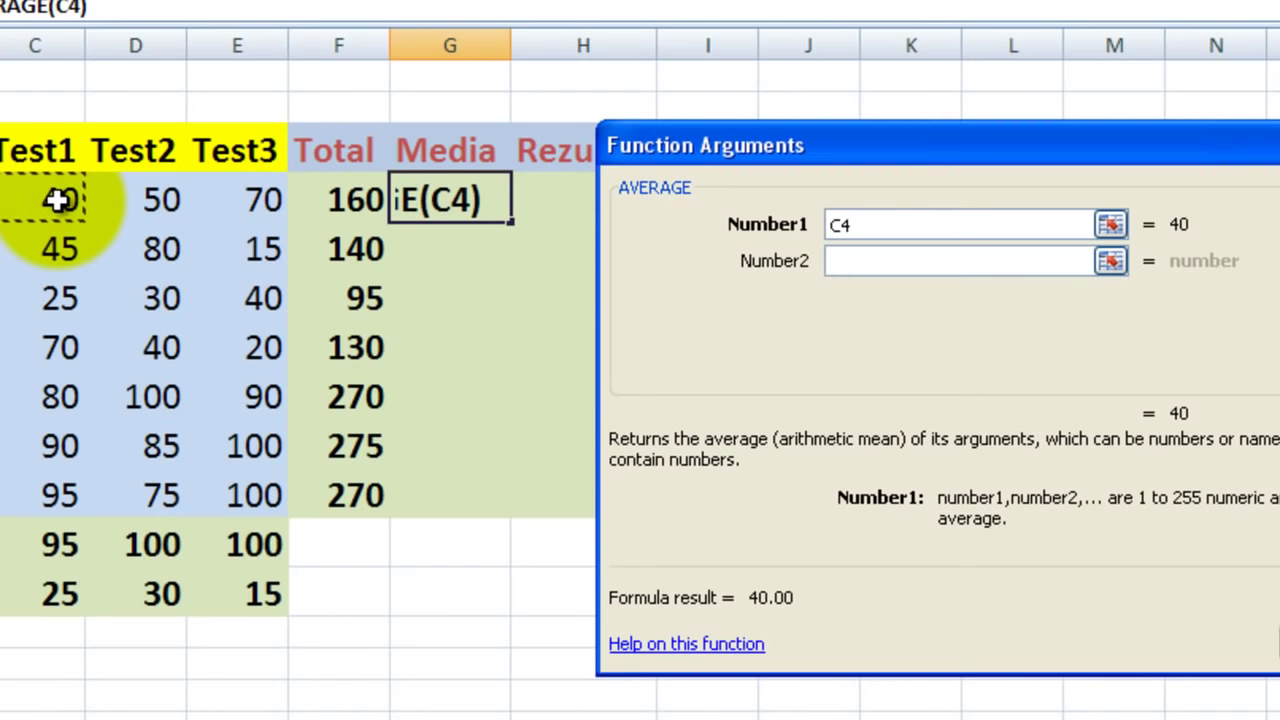
text(3/8/2013)
key(BackSpace)
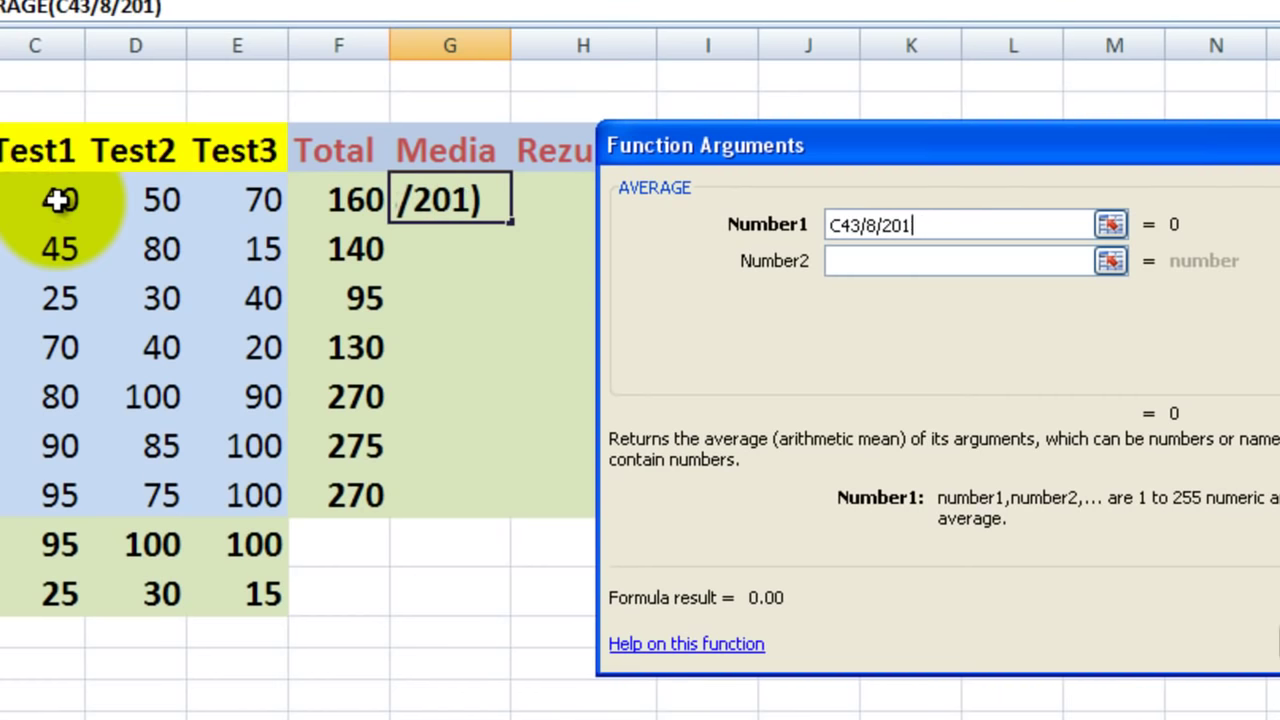
key(BackSpace)
key(BackSpace)
key(BackSpace)
key(BackSpace)
key(BackSpace)
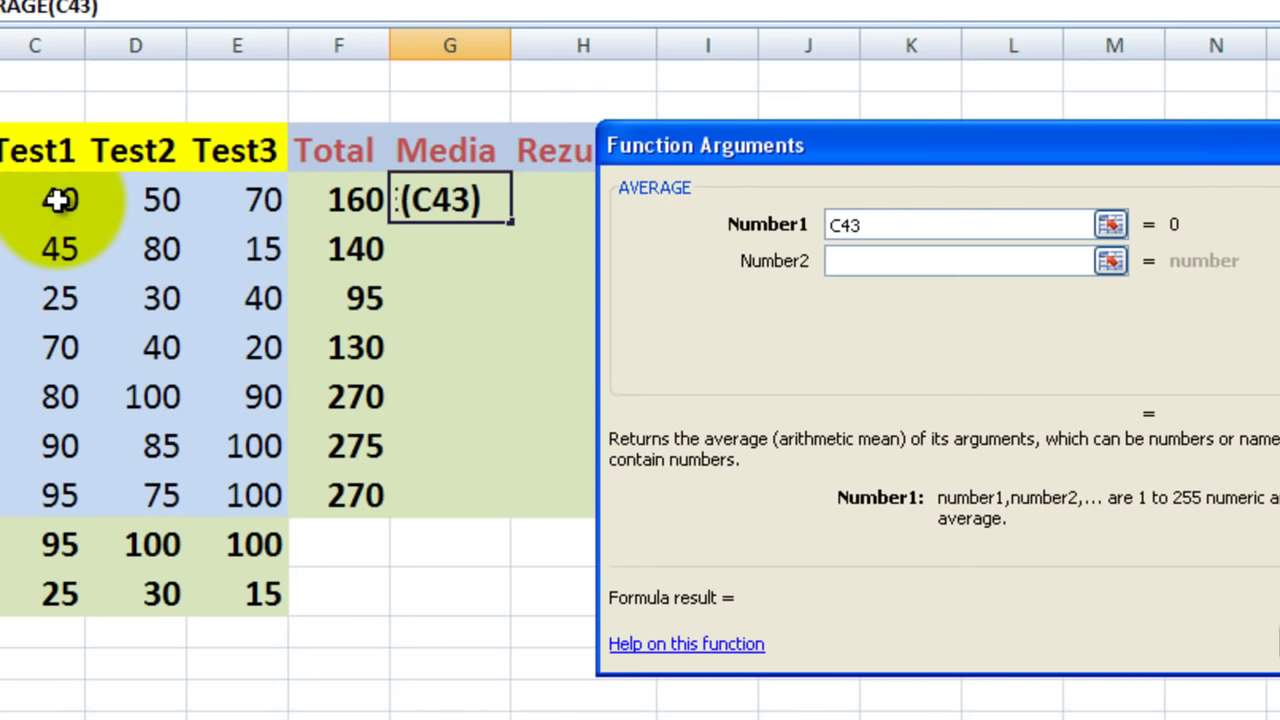
text(:)
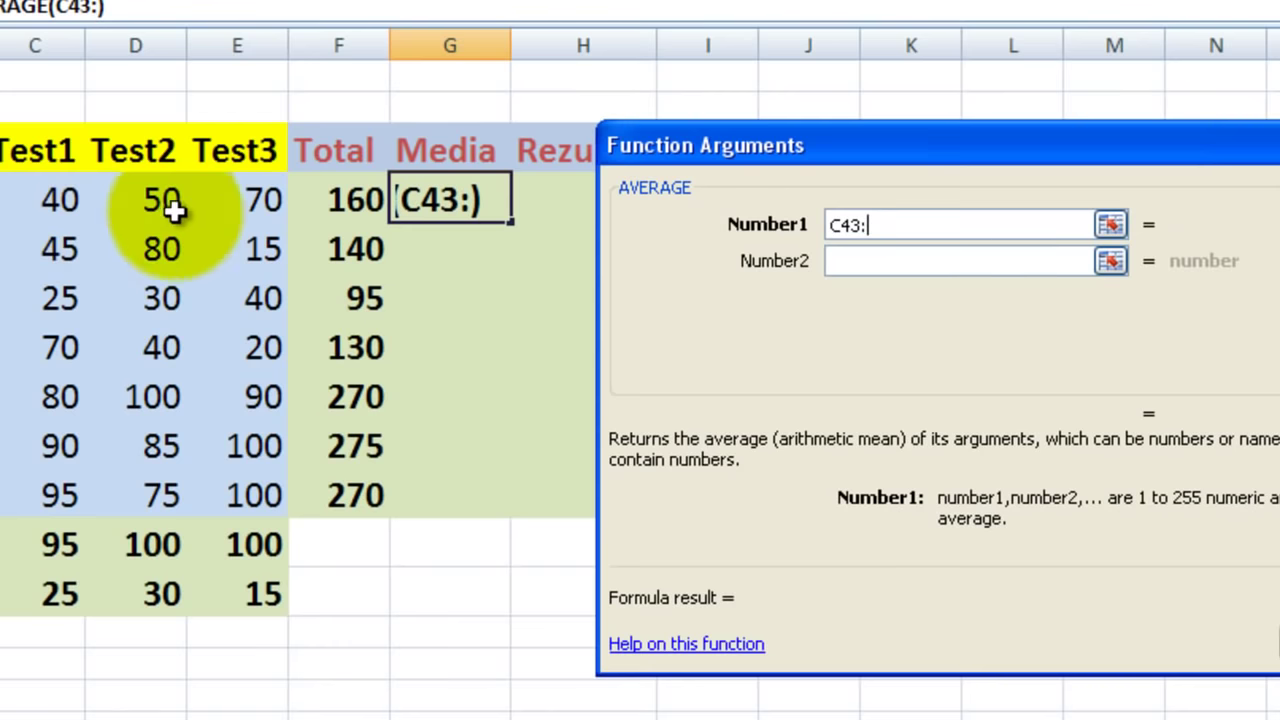
text(E4)
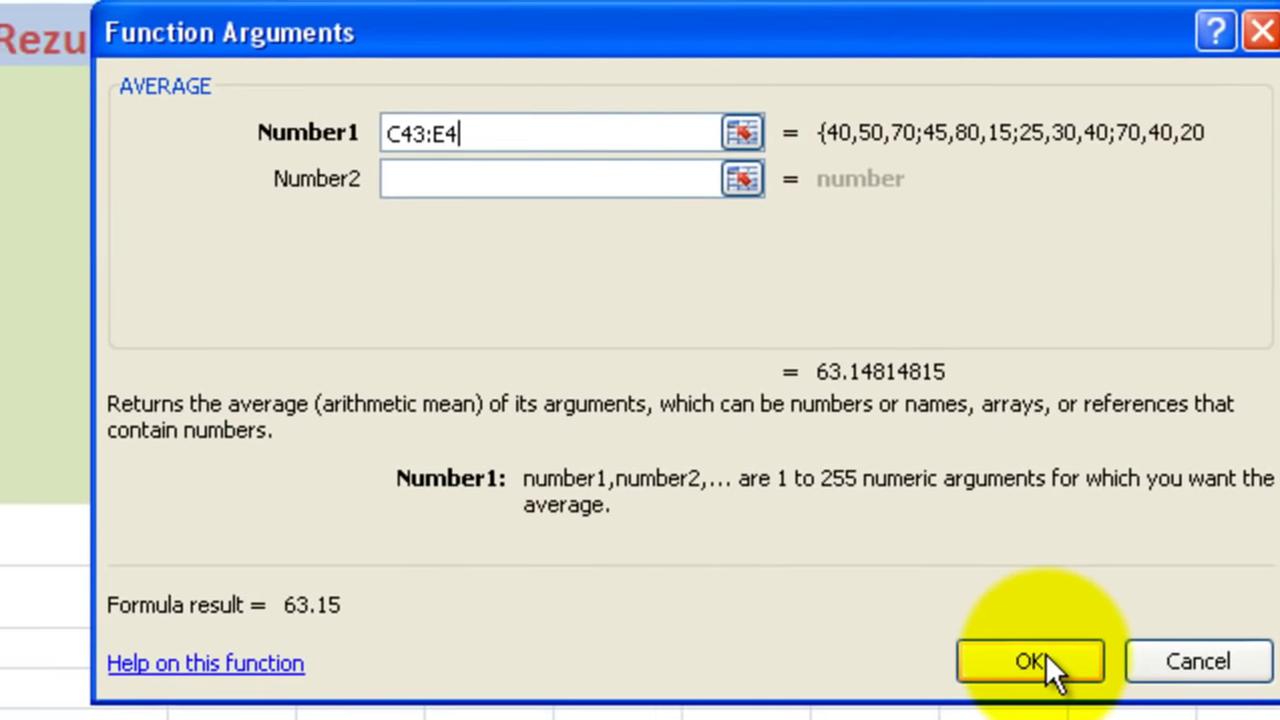
click(1023, 652)
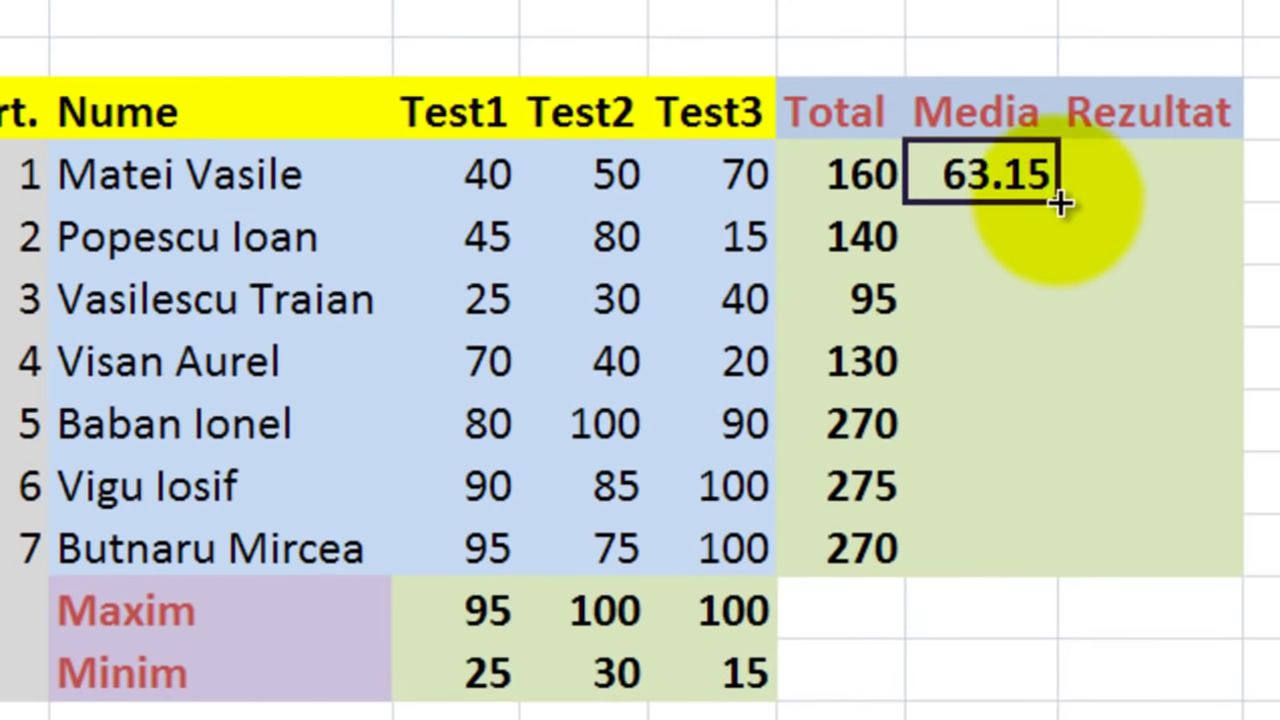
Step: Copy the G4 average down to G10, giving 63.15 through 70.56
drag(1059, 204, 1058, 552)
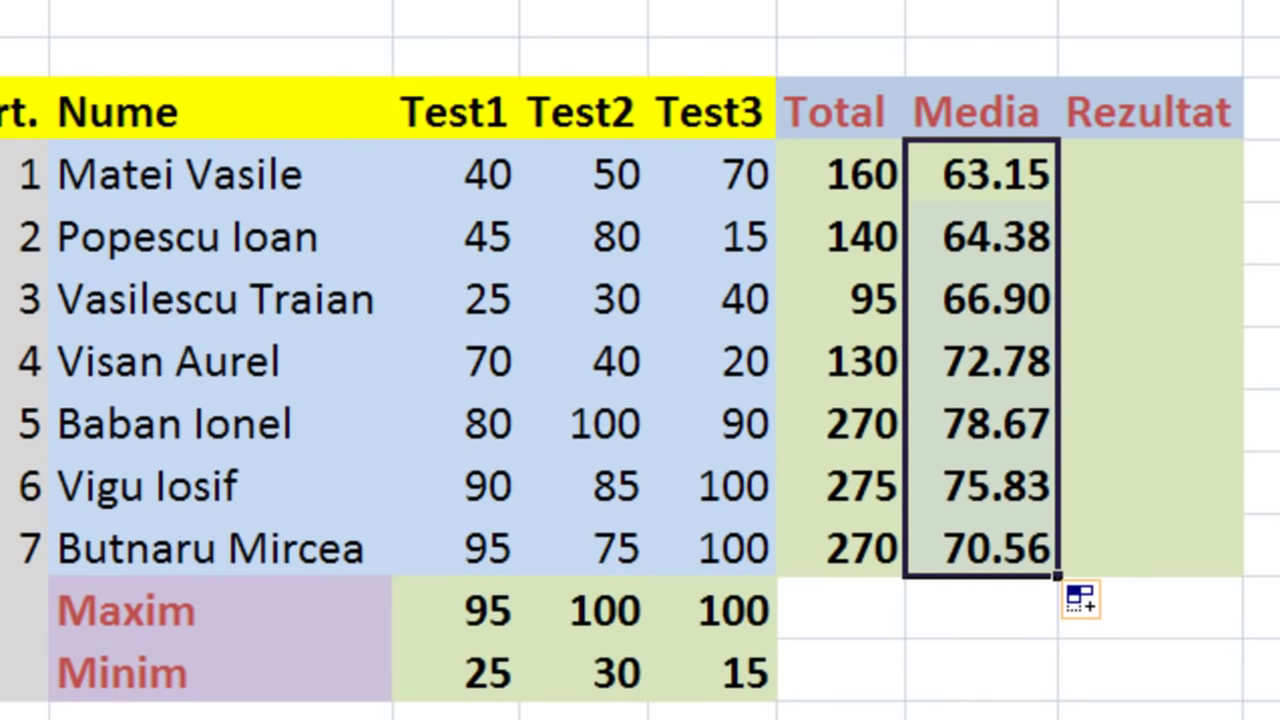
click(1147, 173)
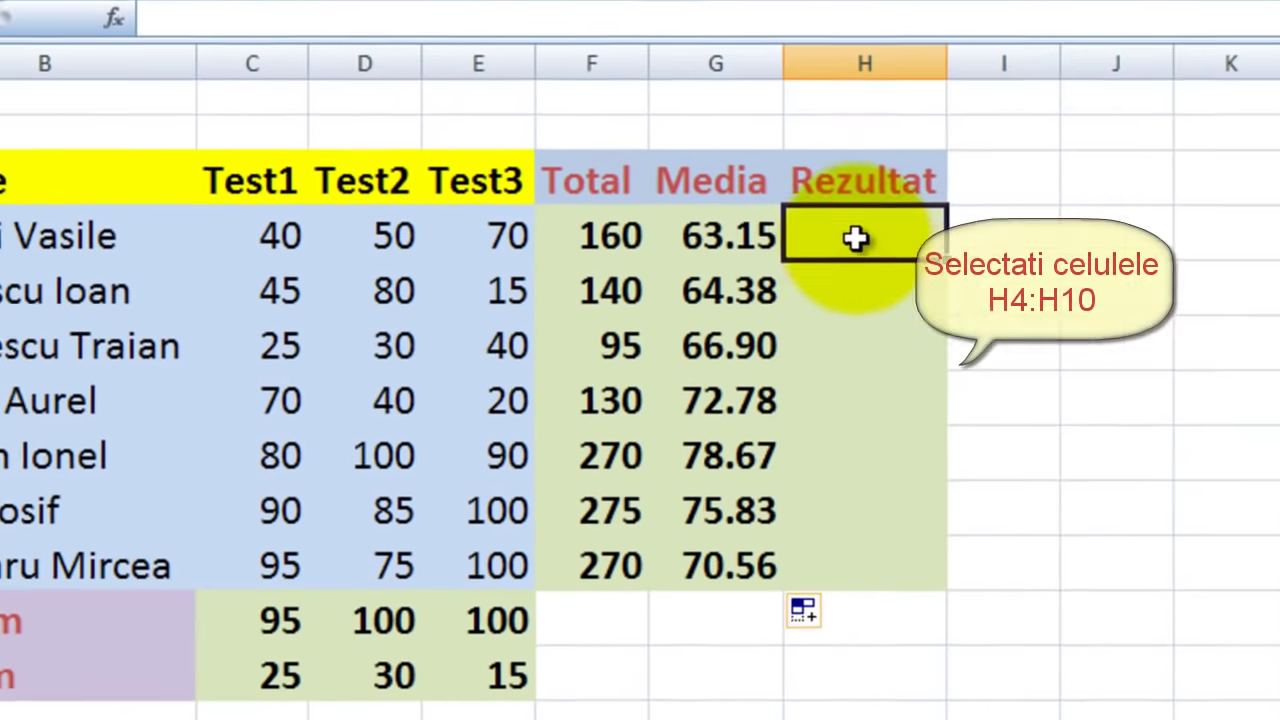
Step: Enter =IF(G4>=70,"admis","respins") into H4:H10, marking the last four students admis
drag(817, 245, 790, 553)
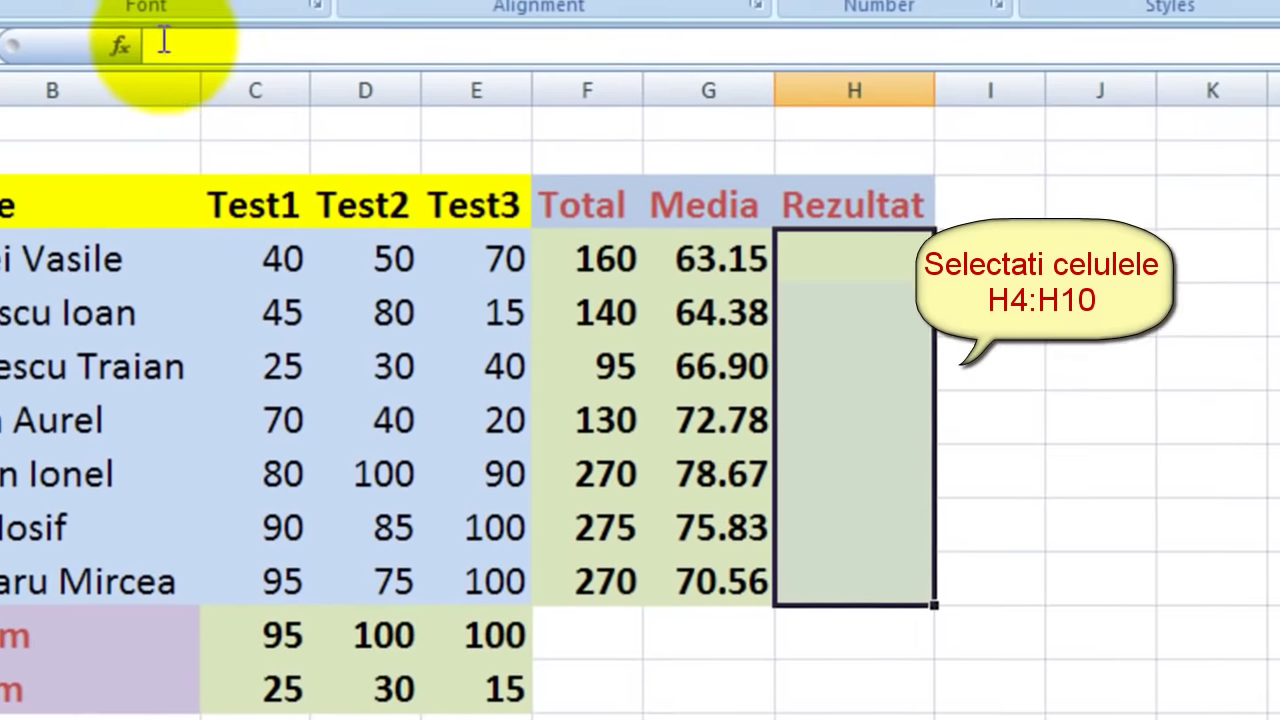
click(185, 54)
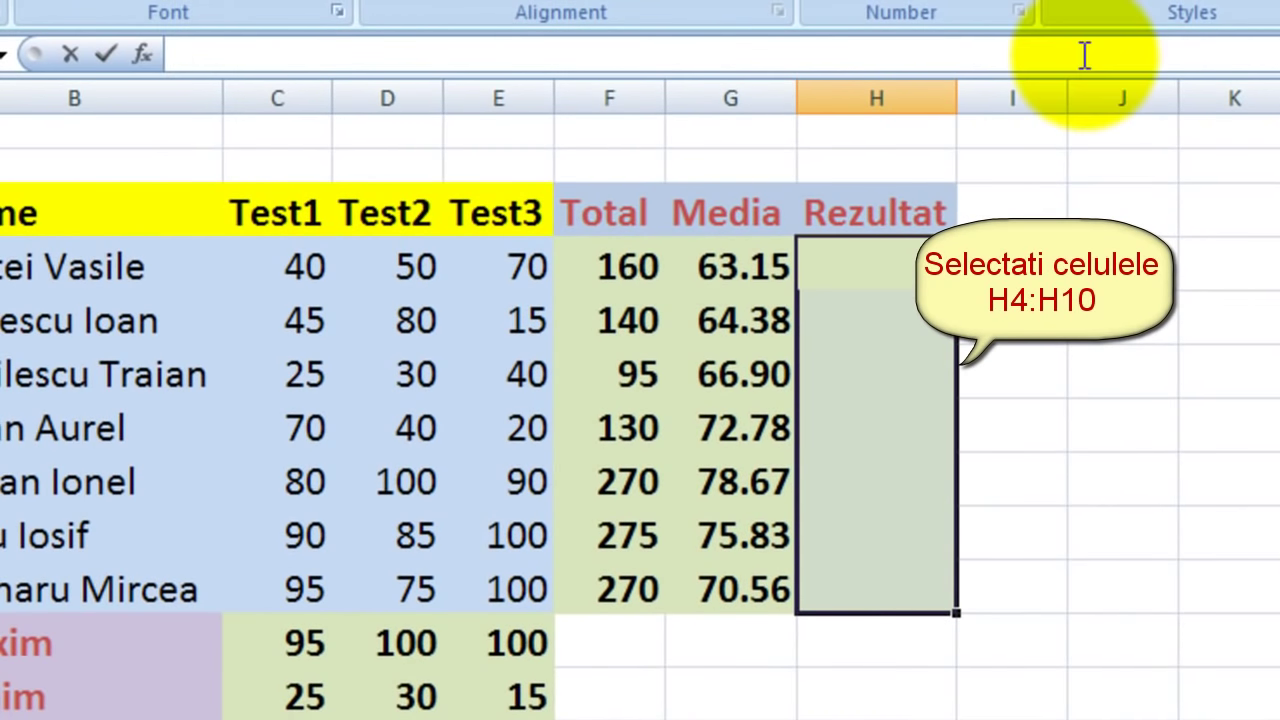
text(=)
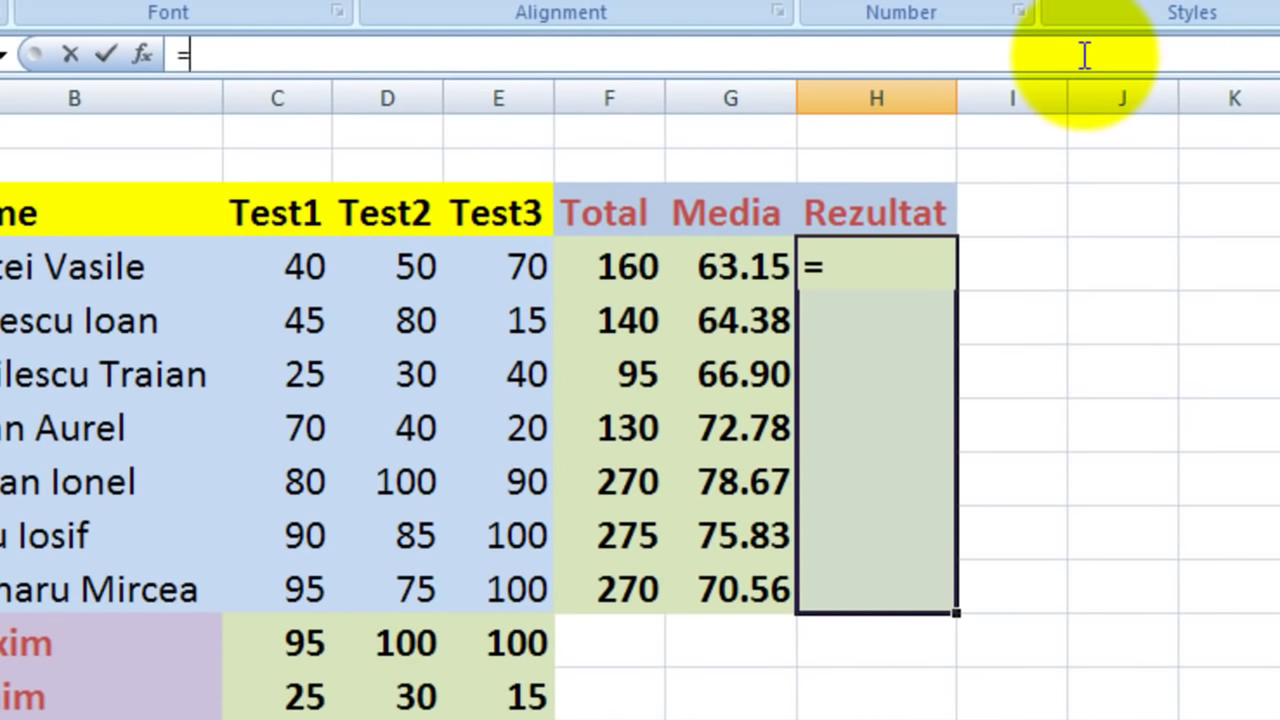
text(if)
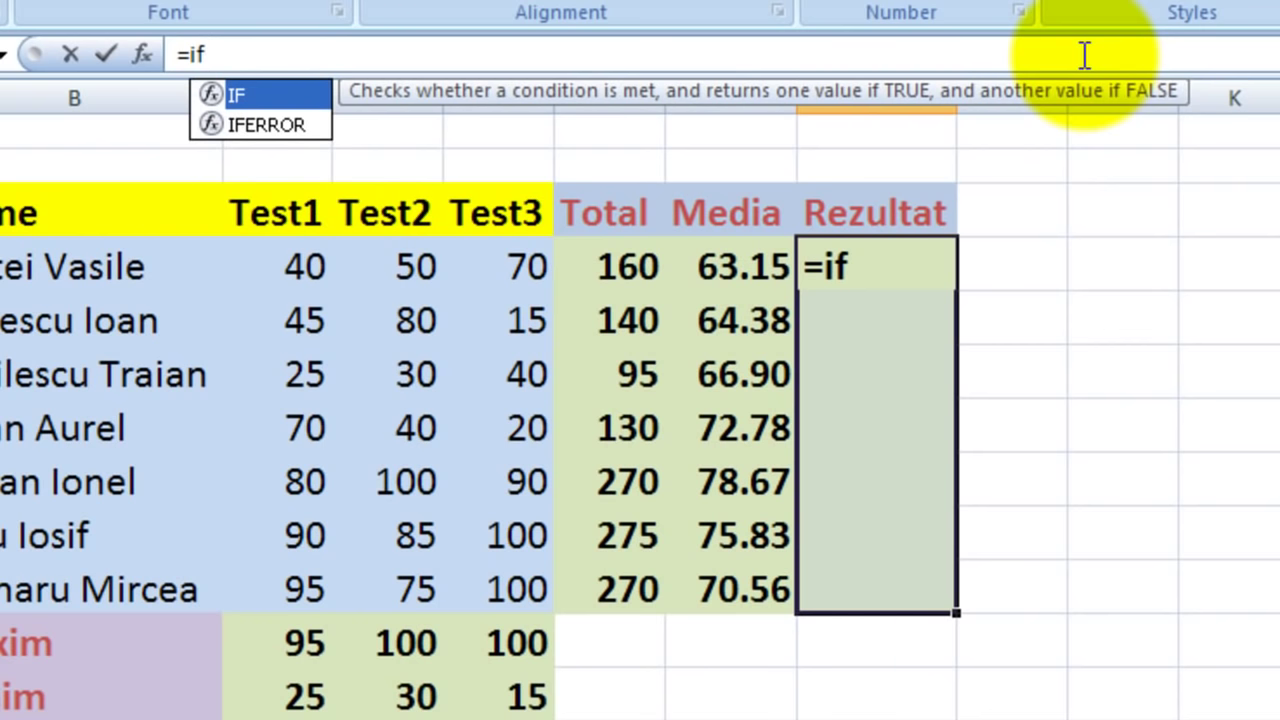
text(()
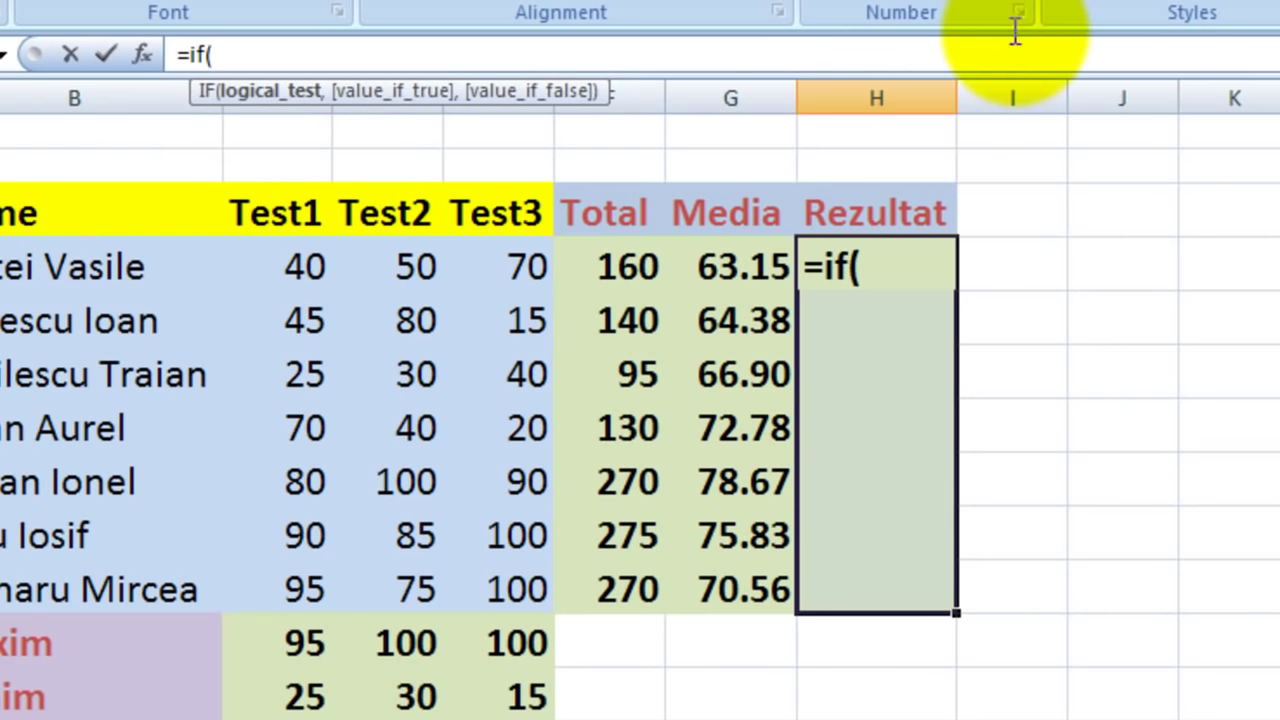
click(735, 270)
text(>=70)
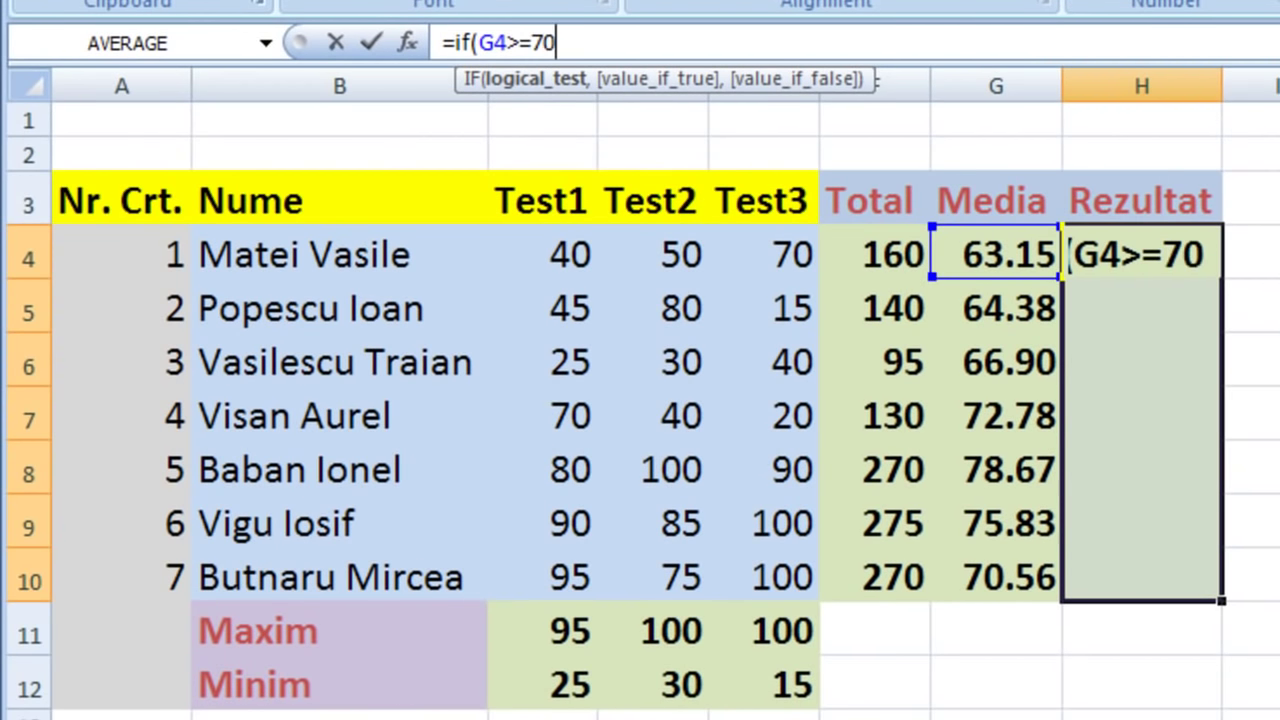
text(,"admis)
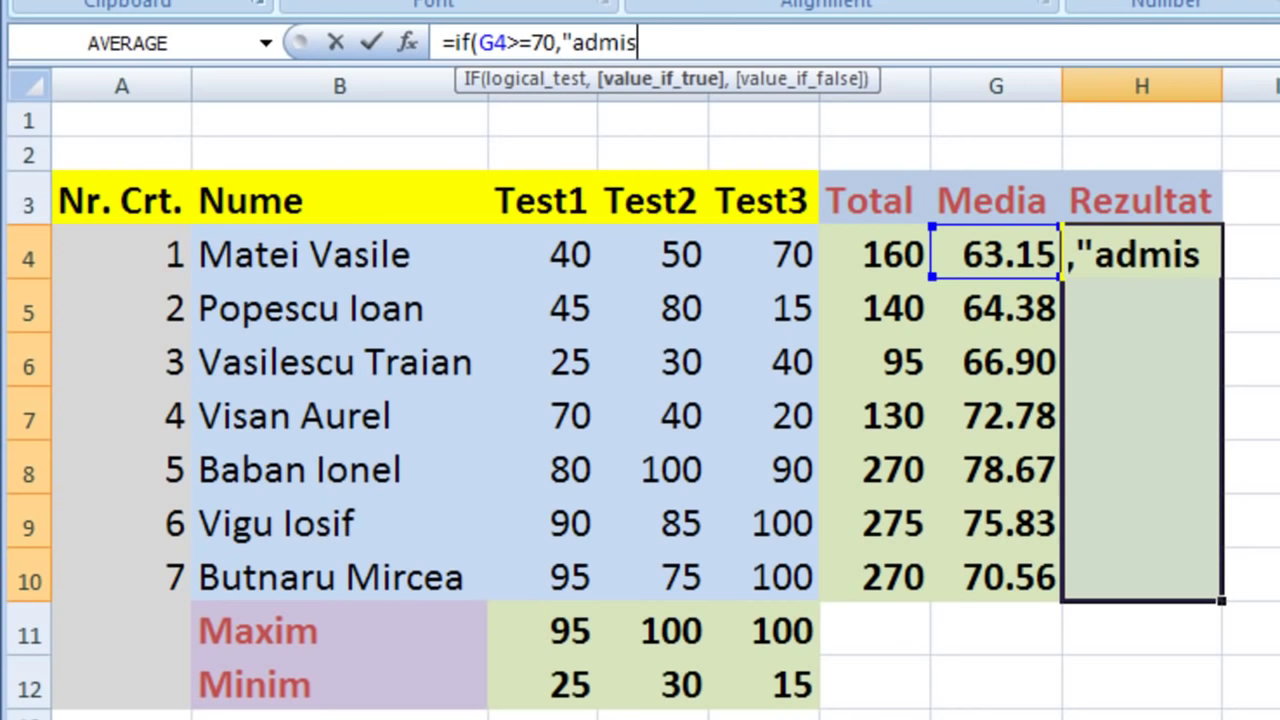
text(","respi)
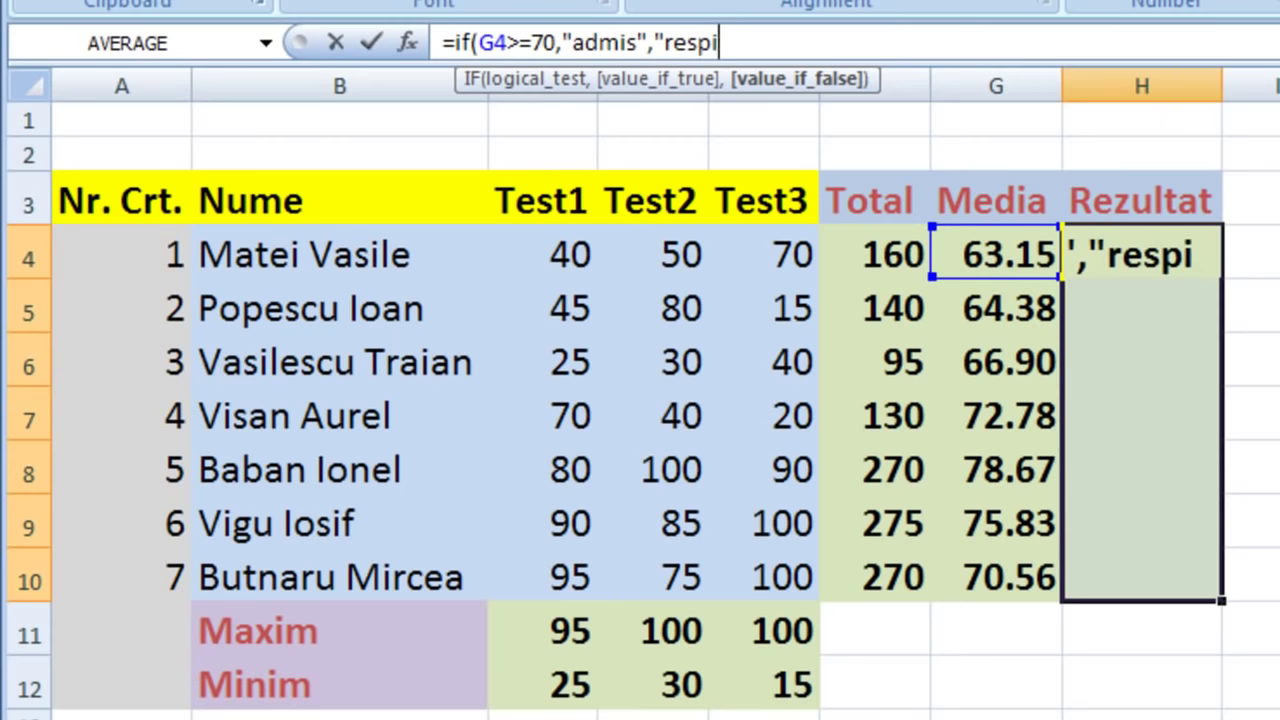
text())
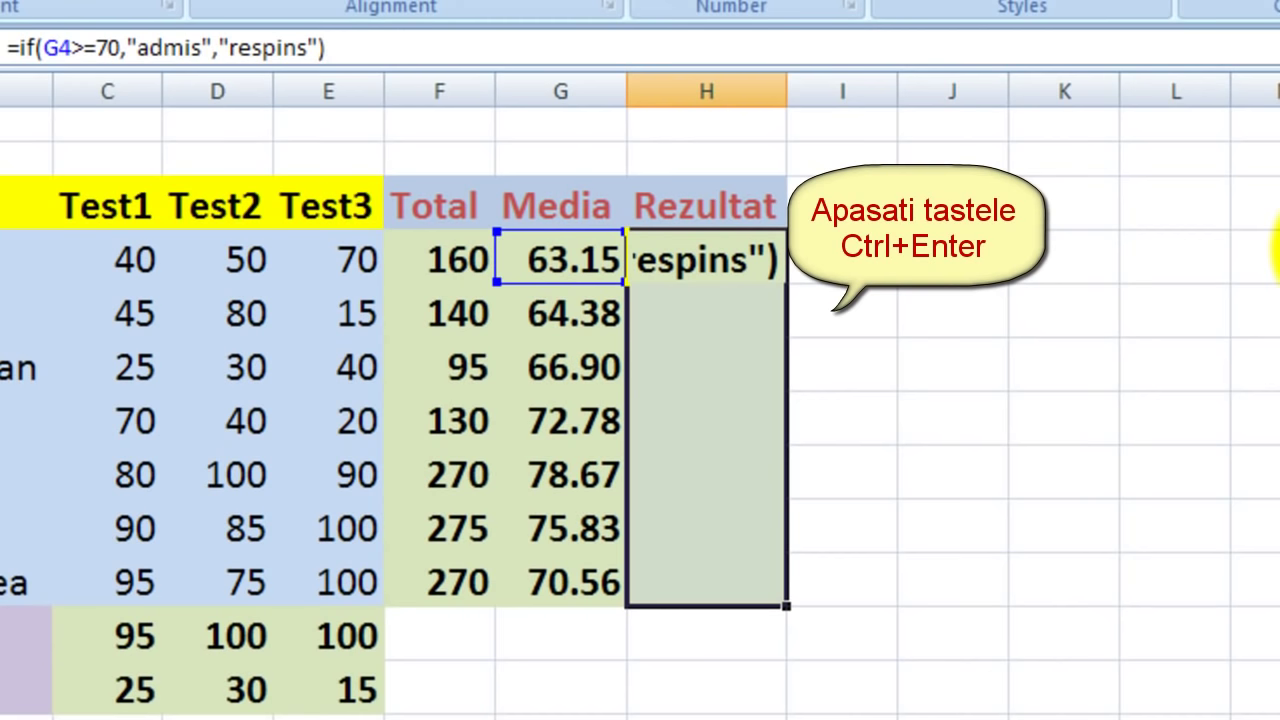
key(ctrl+Return)
click(1130, 262)
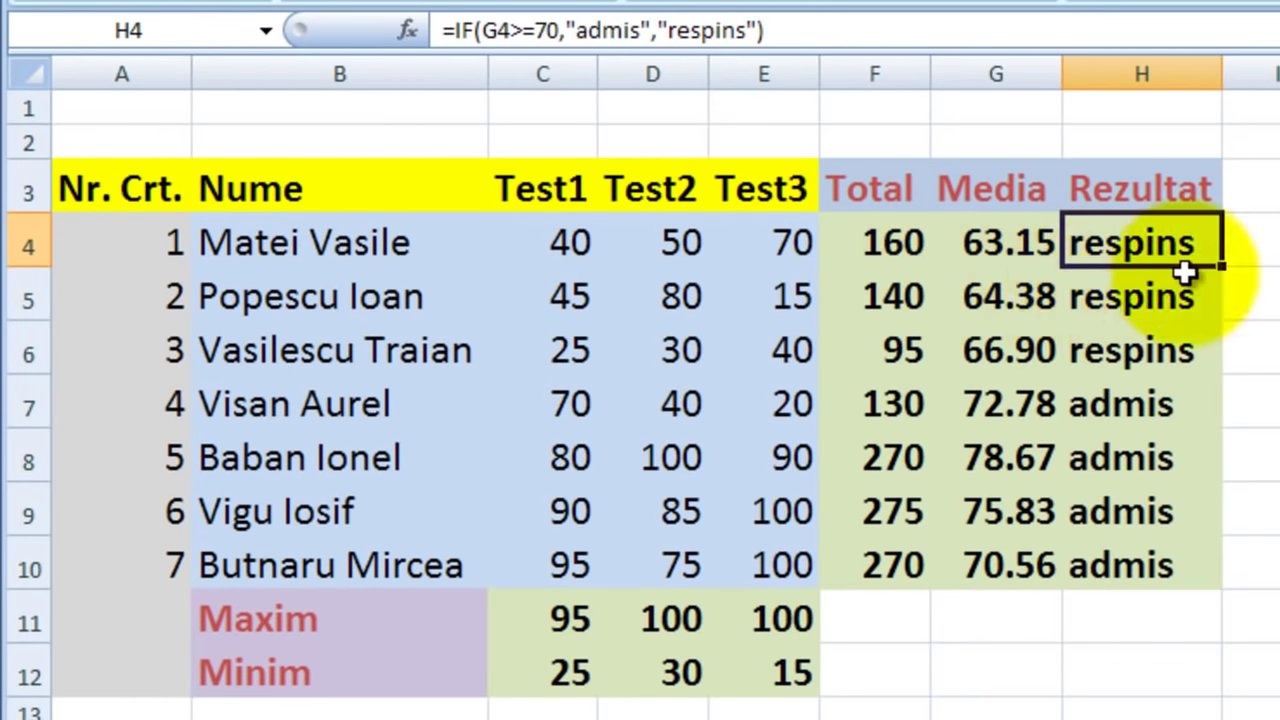
click(1005, 298)
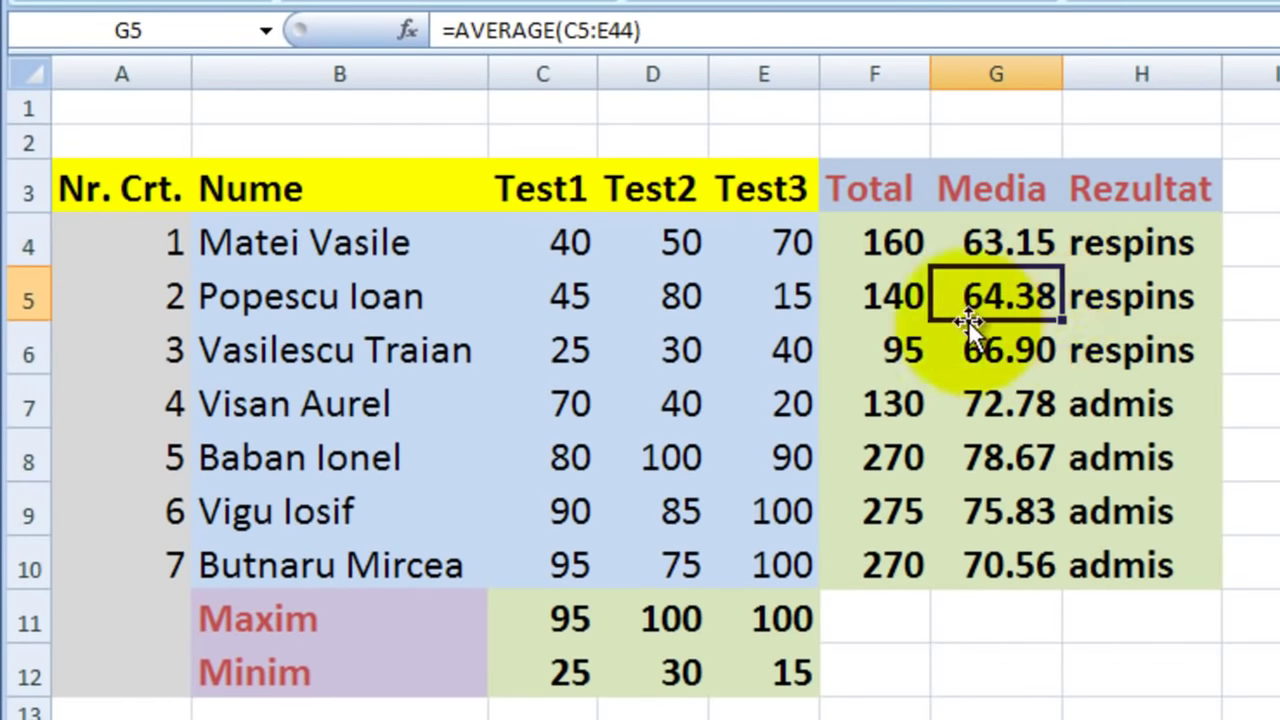
click(1100, 305)
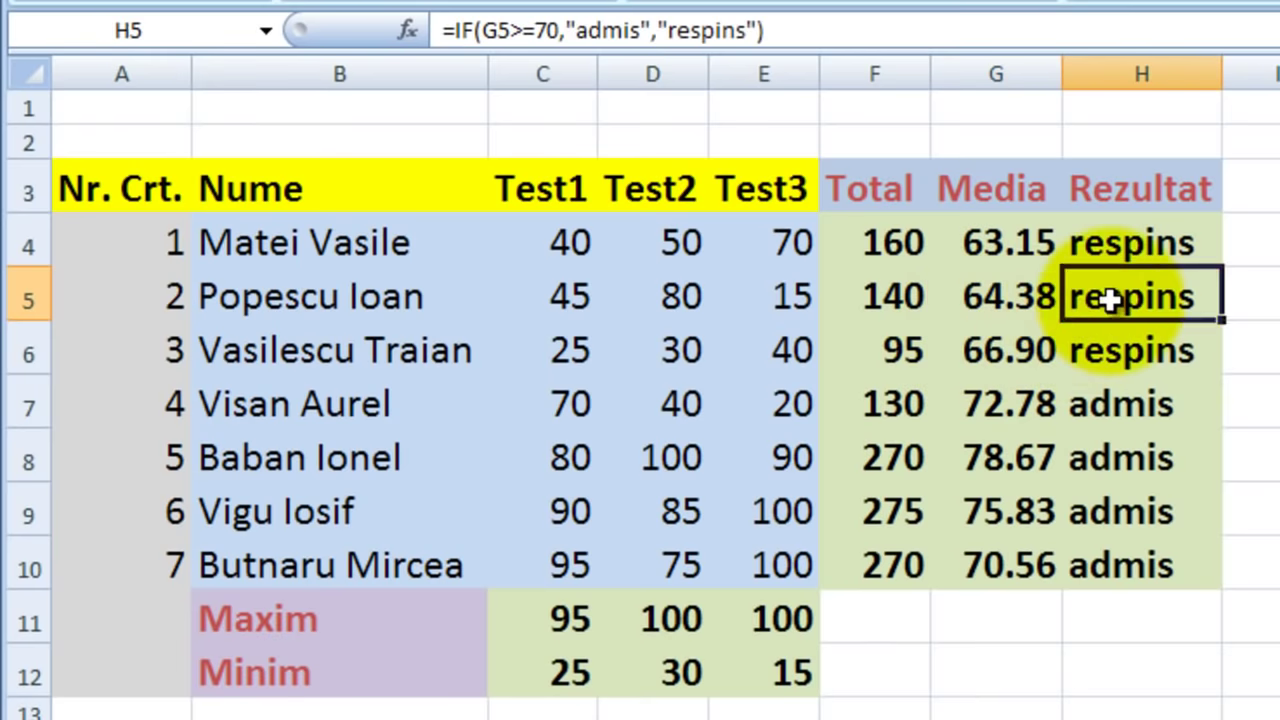
click(965, 365)
click(1075, 366)
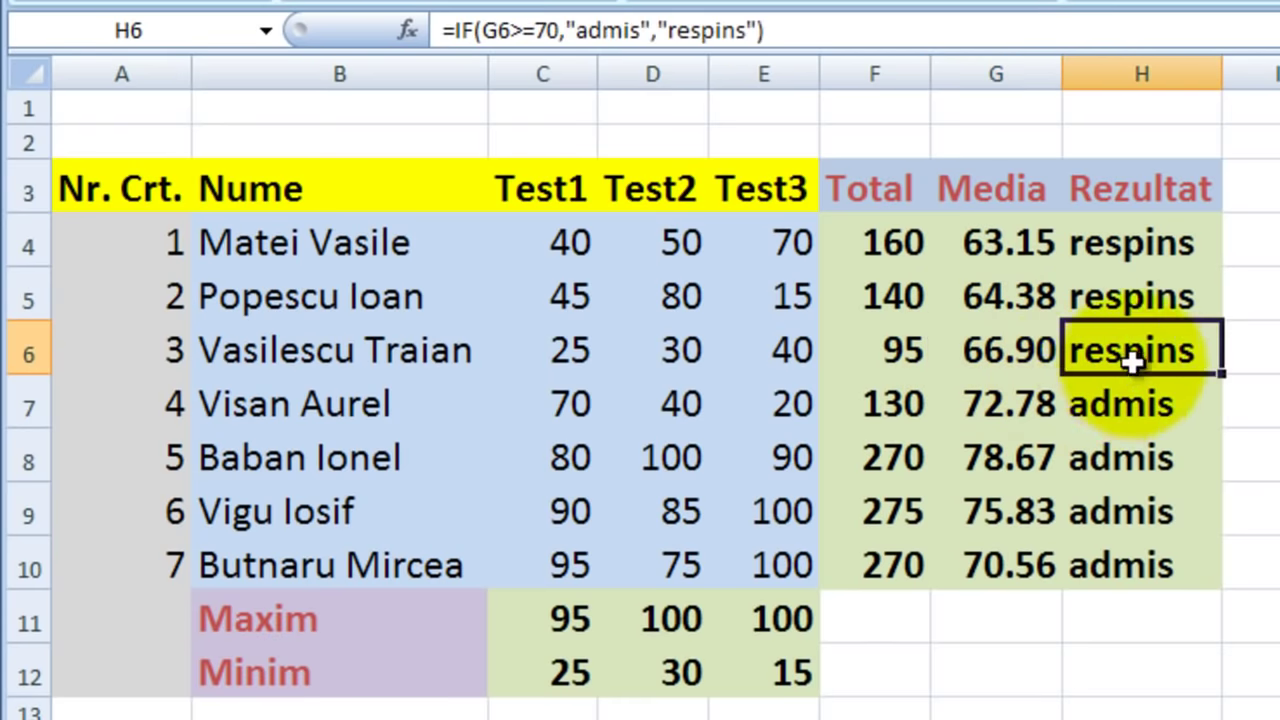
click(985, 413)
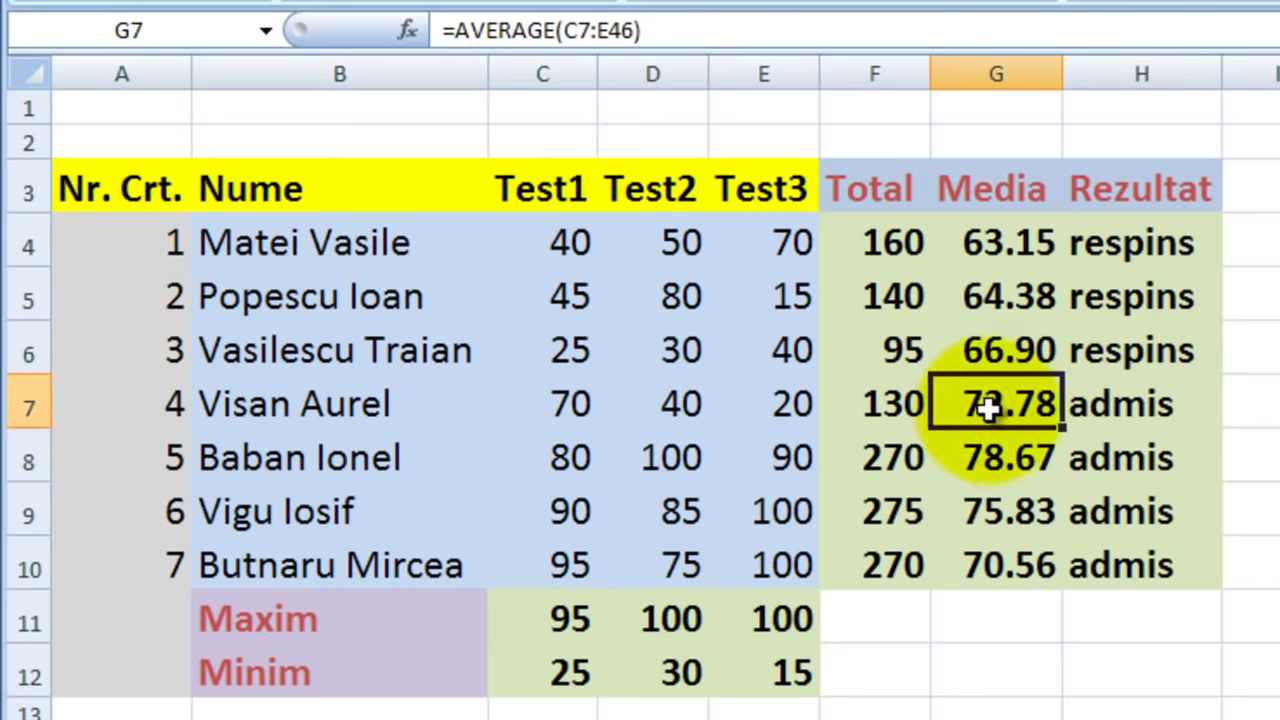
click(1005, 463)
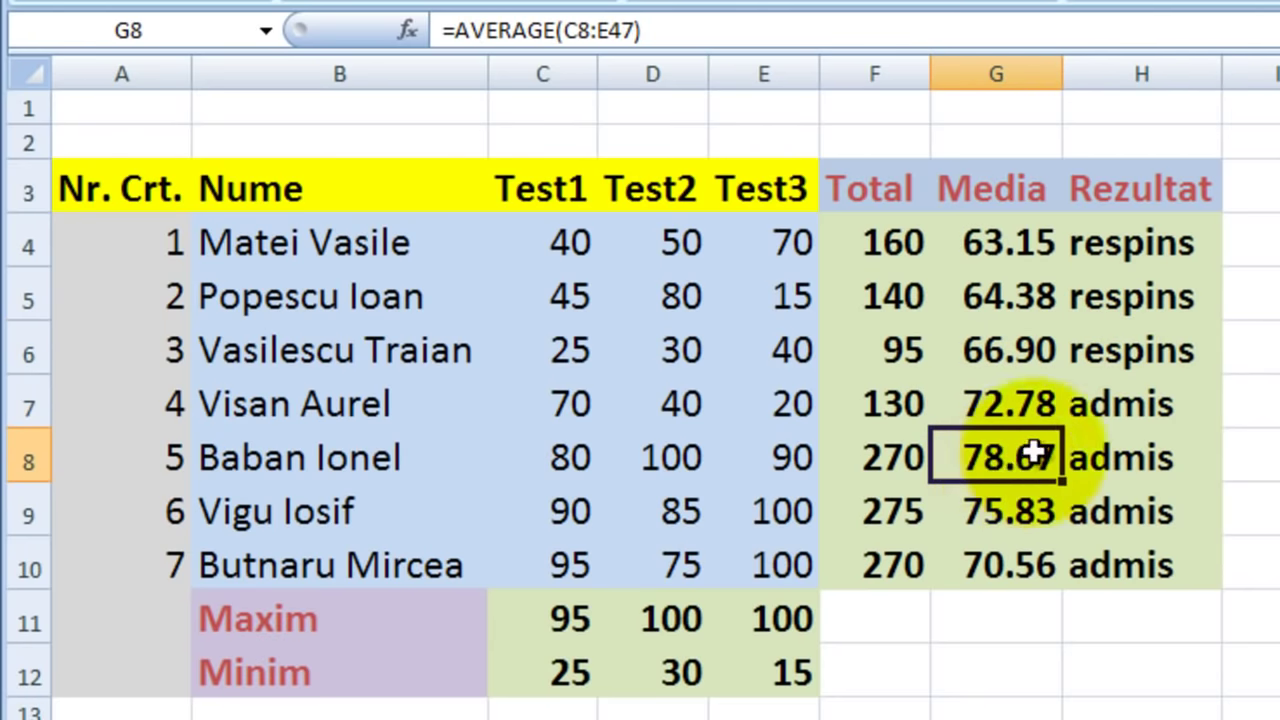
click(1028, 511)
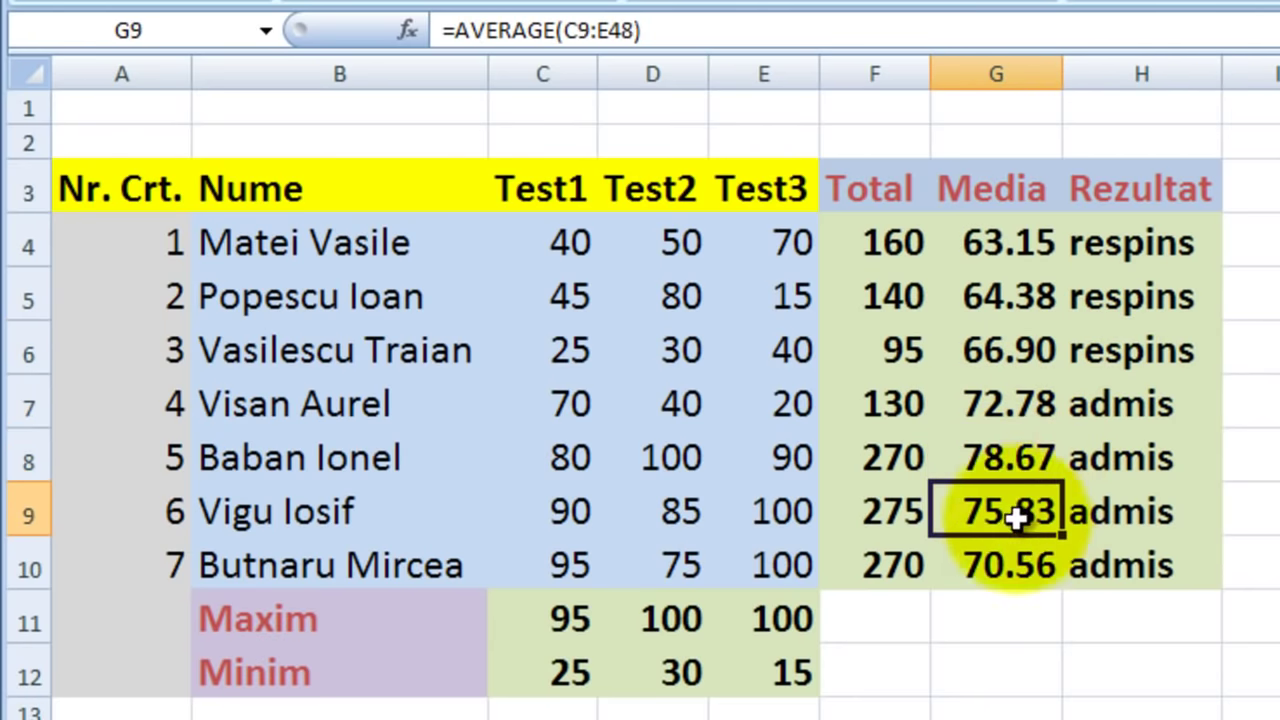
click(985, 570)
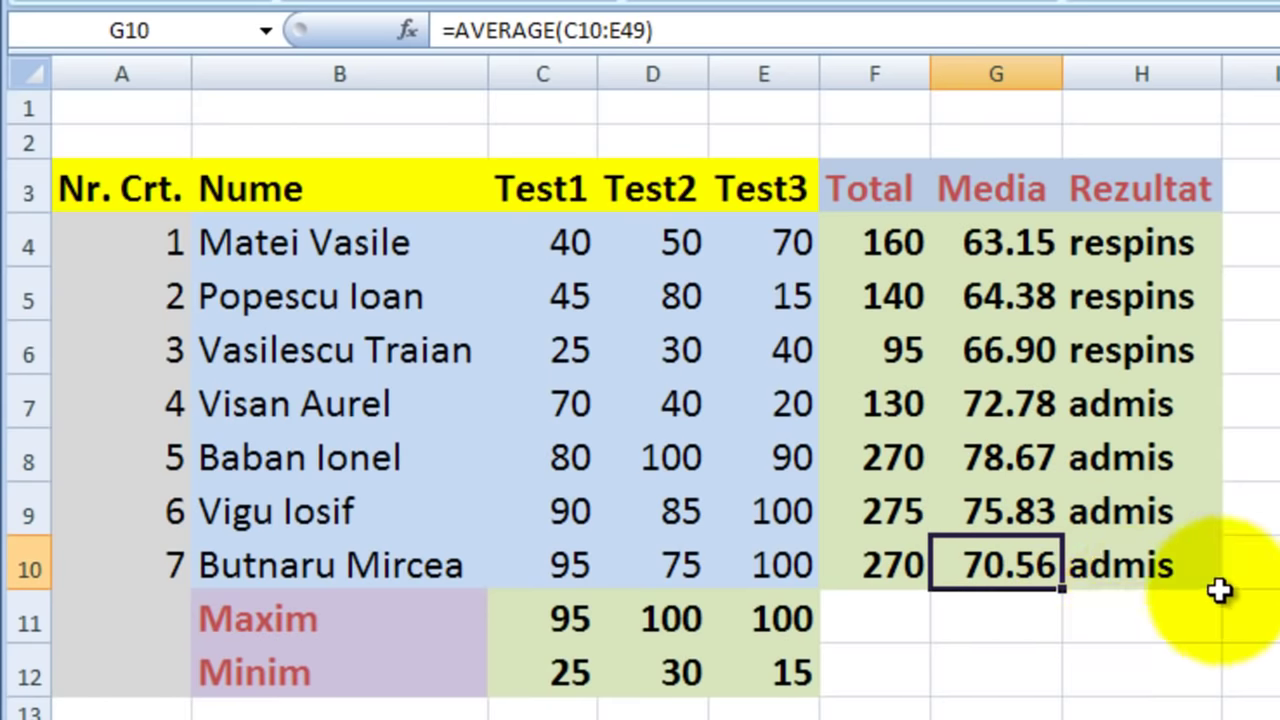